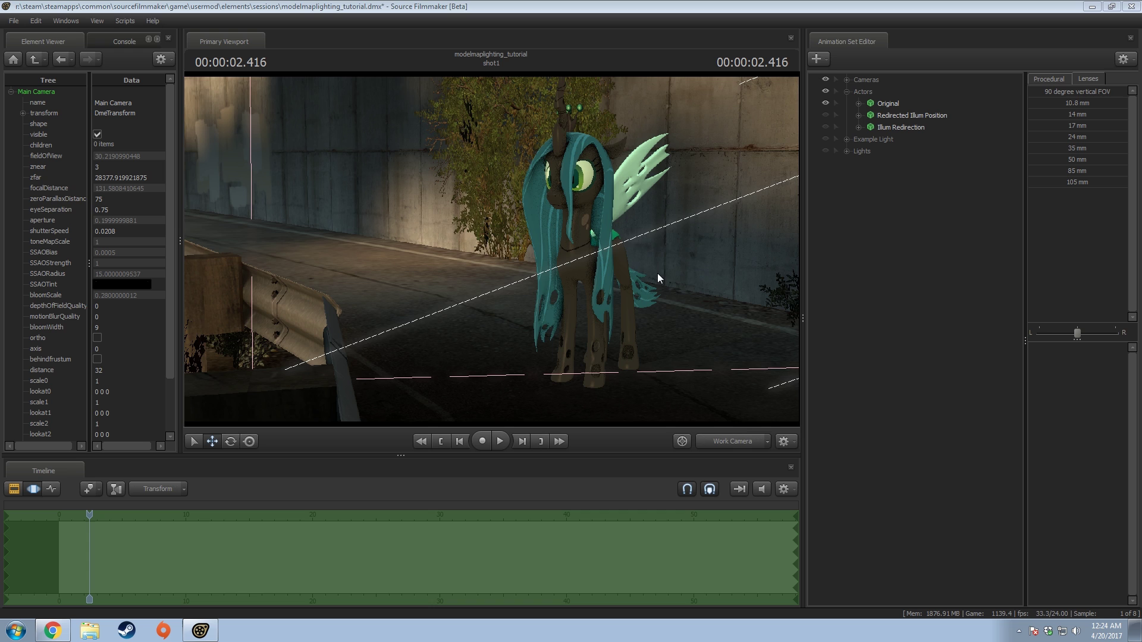
Step: Select the Original actor and move it across the road near the guardrail to see how its lighting reacts
{"action": "left_click_drag", "start_coordinate": [628, 252], "coordinate": [548, 243]}
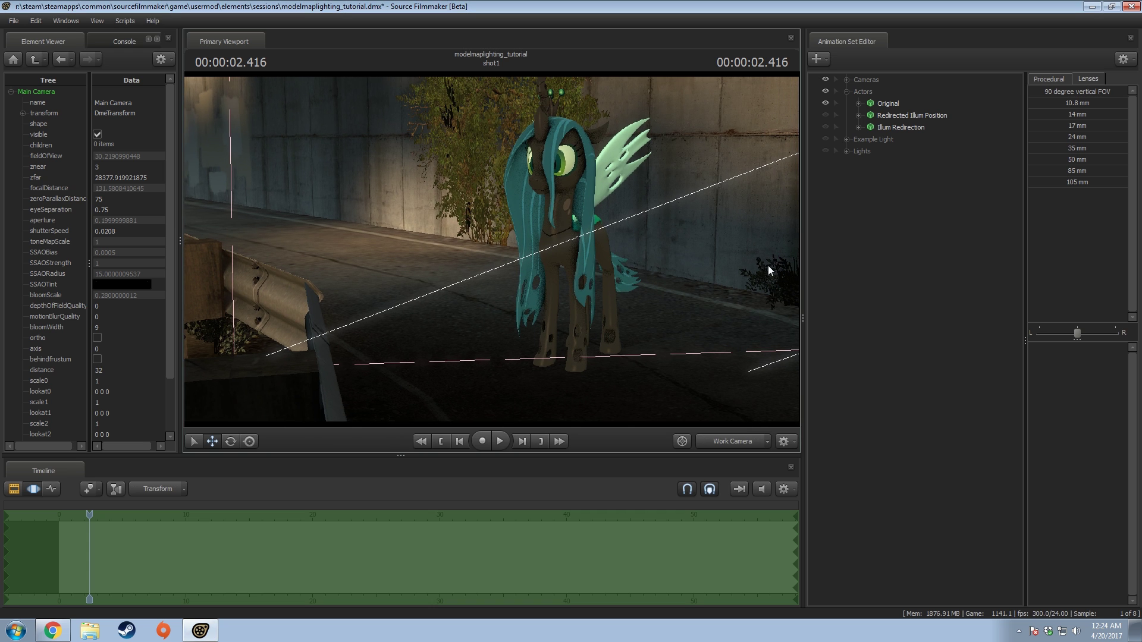
{"action": "left_click", "coordinate": [886, 104]}
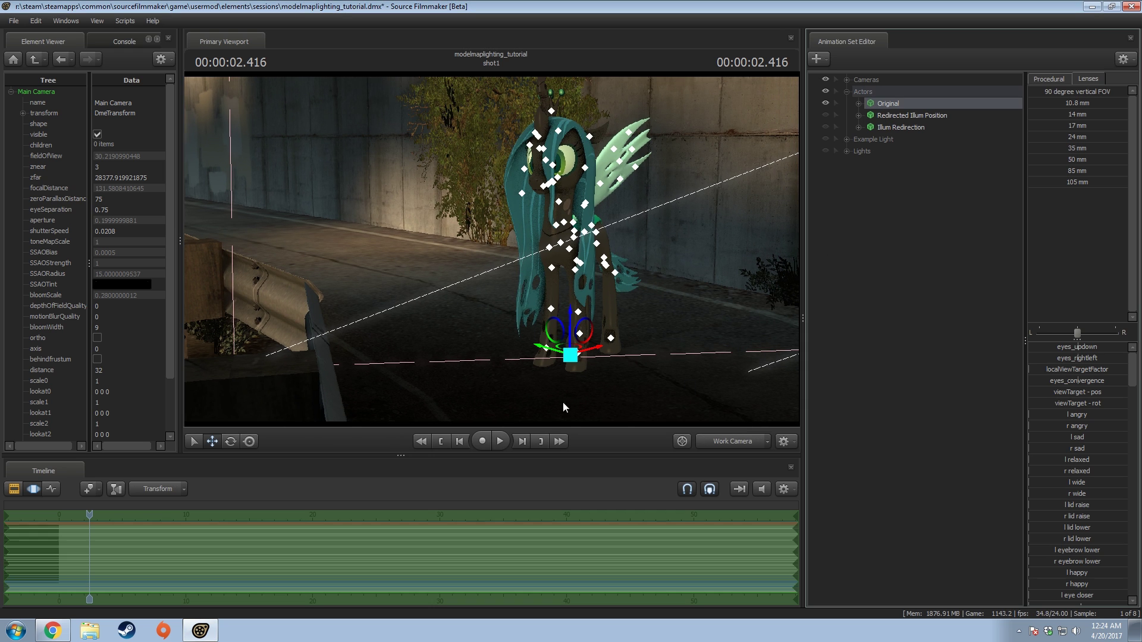
{"action": "mouse_move", "coordinate": [568, 343]}
{"action": "left_mouse_down"}
{"action": "mouse_move", "coordinate": [462, 323]}
{"action": "mouse_move", "coordinate": [583, 379]}
{"action": "mouse_move", "coordinate": [518, 354]}
{"action": "mouse_move", "coordinate": [538, 371]}
{"action": "mouse_move", "coordinate": [529, 363]}
{"action": "left_mouse_up"}
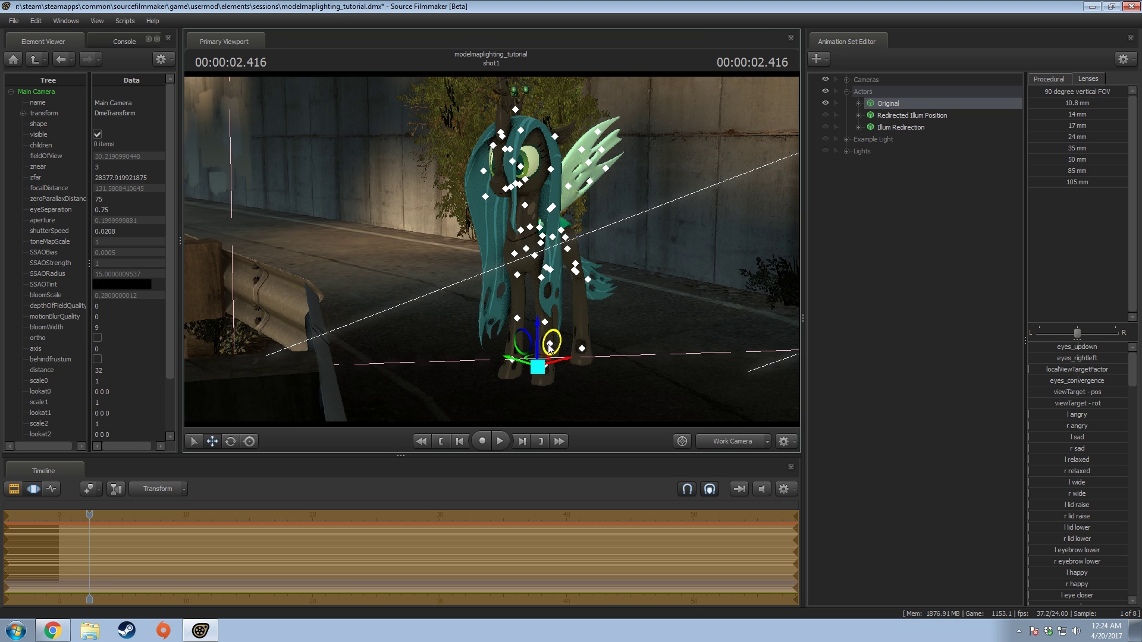
{"action": "left_click_drag", "start_coordinate": [600, 263], "coordinate": [600, 263]}
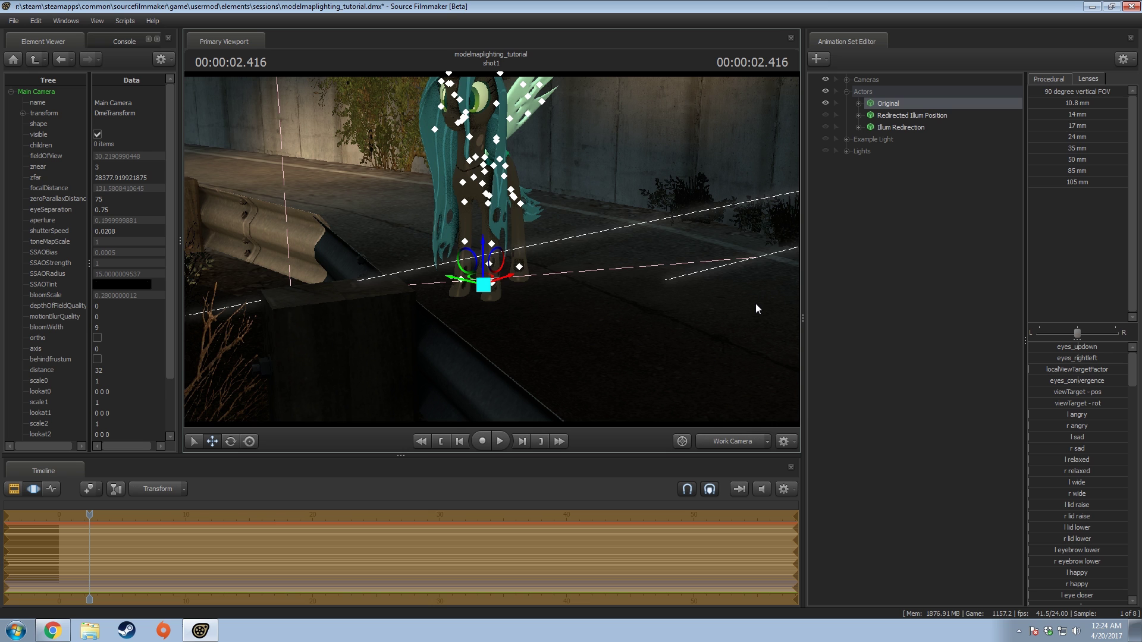
{"action": "left_click_drag", "start_coordinate": [220, 289], "coordinate": [220, 289]}
{"action": "key", "text": "a"}
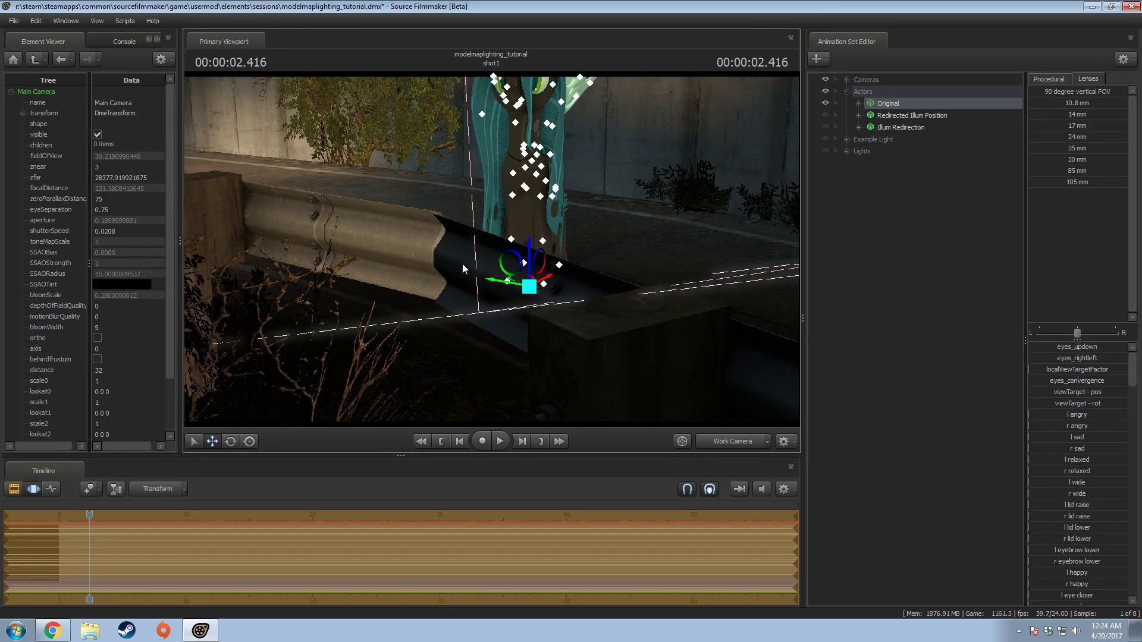
{"action": "left_click_drag", "start_coordinate": [526, 264], "coordinate": [524, 321]}
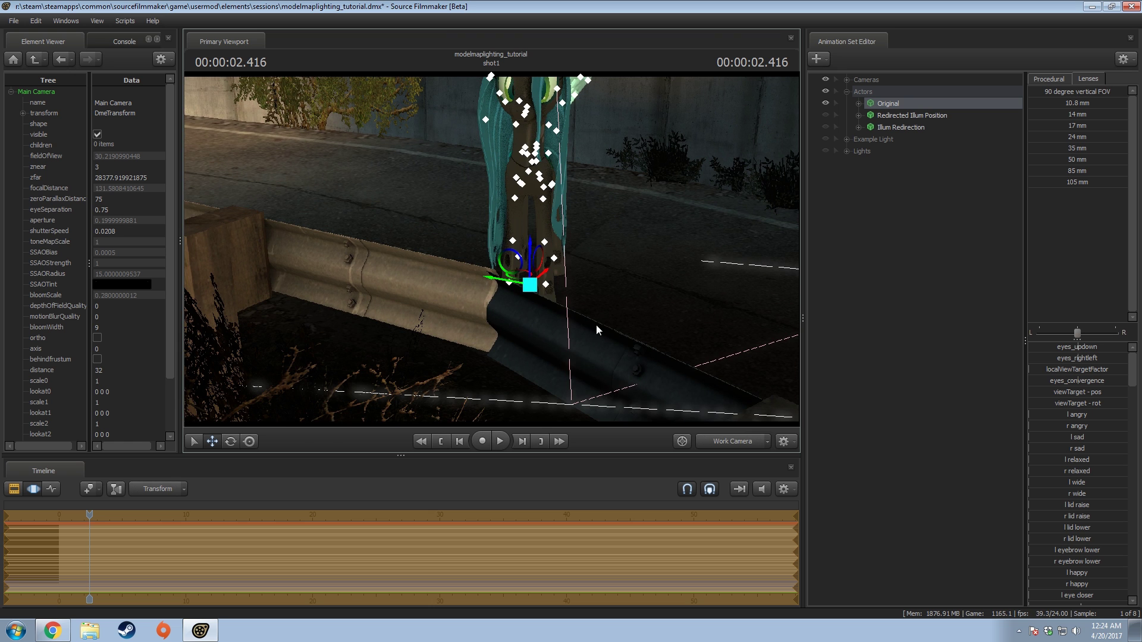
{"action": "left_click_drag", "start_coordinate": [596, 324], "coordinate": [509, 260]}
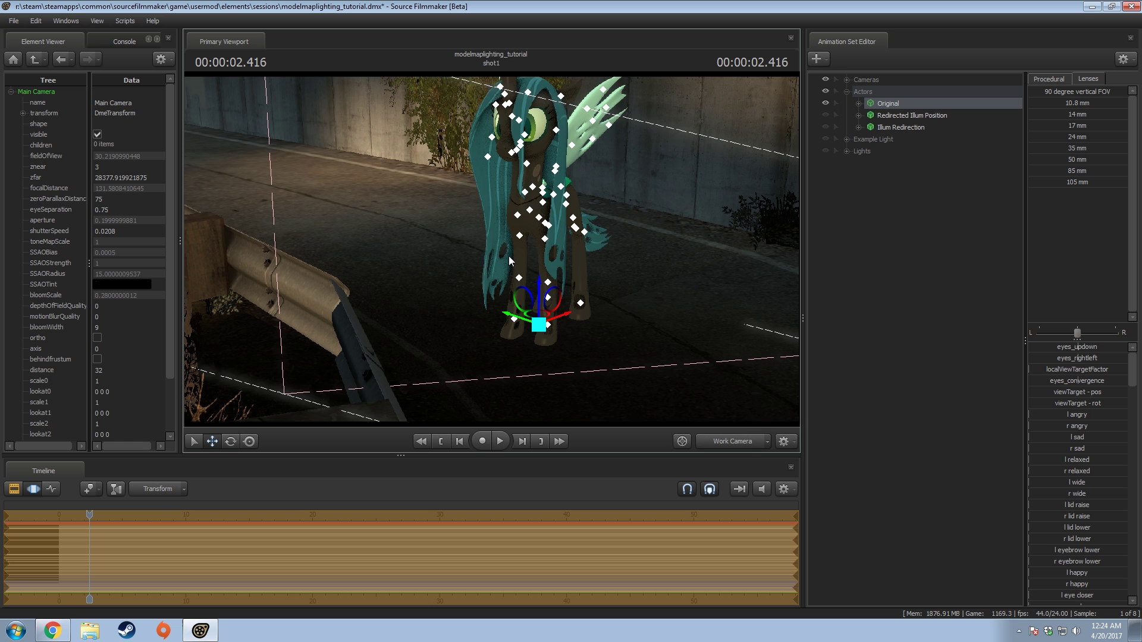
Step: Examine the lighting on the Original actor from several angles around it on the road
{"action": "left_click_drag", "start_coordinate": [707, 319], "coordinate": [419, 213]}
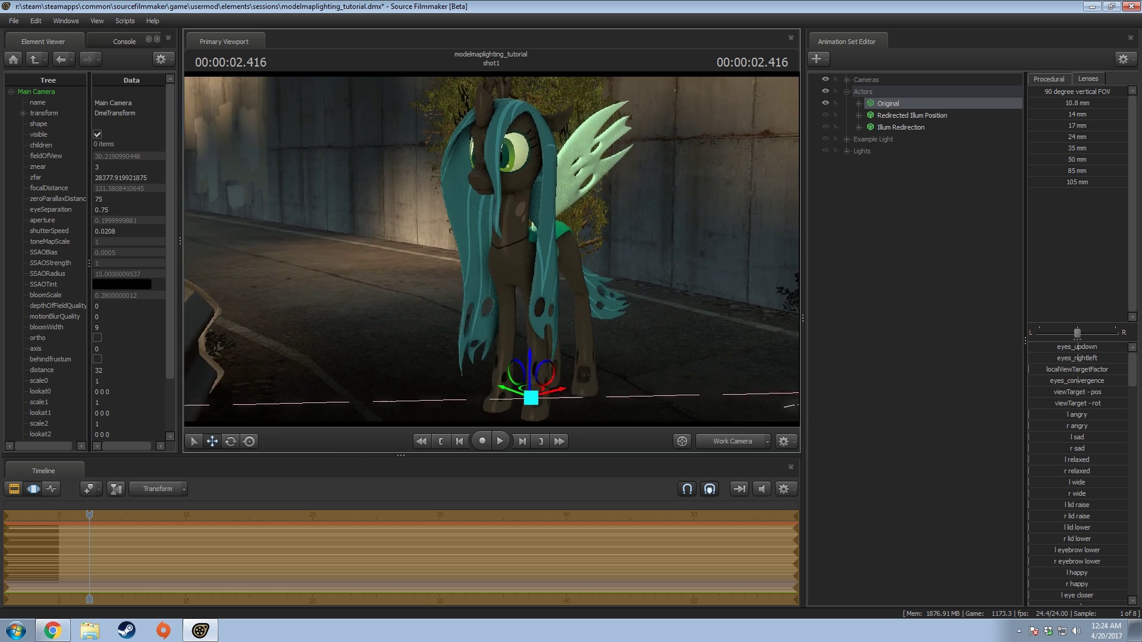
{"action": "mouse_move", "coordinate": [491, 250]}
{"action": "left_mouse_down"}
{"action": "mouse_move", "coordinate": [494, 260]}
{"action": "mouse_move", "coordinate": [492, 251]}
{"action": "left_mouse_up"}
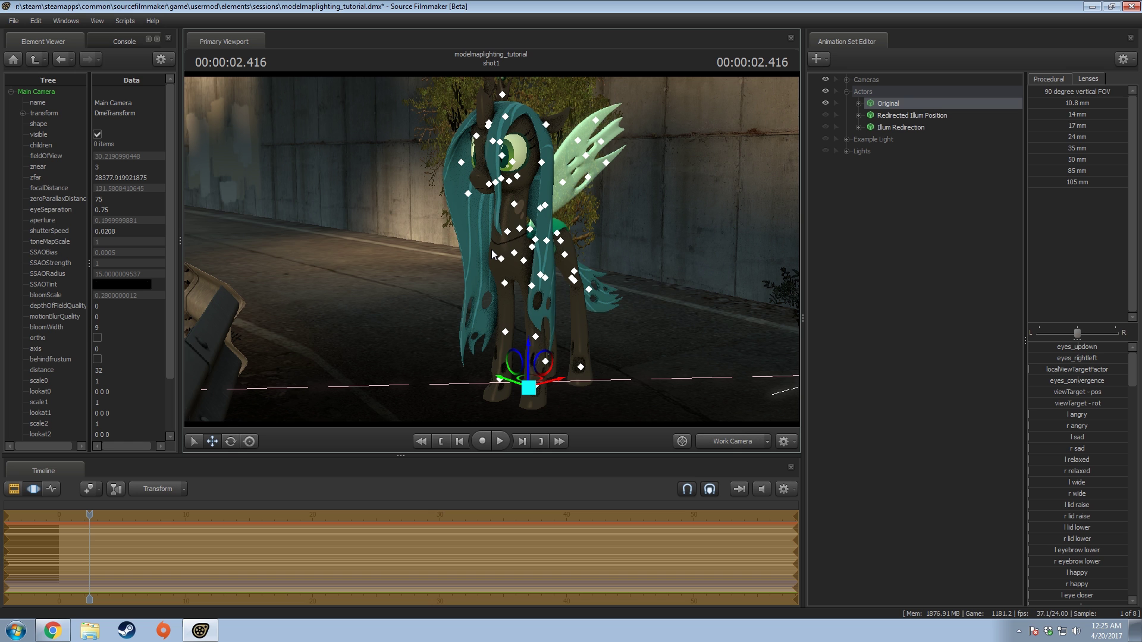
{"action": "left_click_drag", "start_coordinate": [619, 257], "coordinate": [492, 251]}
{"action": "key", "text": "s"}
{"action": "left_click_drag", "start_coordinate": [569, 232], "coordinate": [477, 245], "text": "alt"}
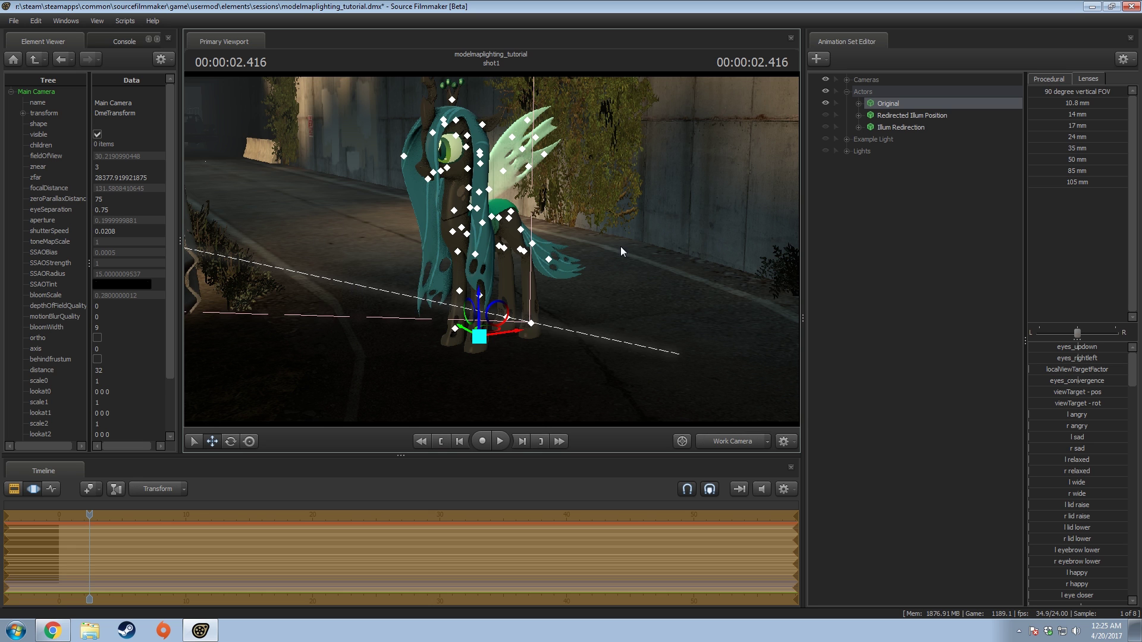
{"action": "left_click_drag", "start_coordinate": [619, 252], "coordinate": [595, 250]}
{"action": "left_click_drag", "start_coordinate": [386, 181], "coordinate": [498, 265], "text": "alt"}
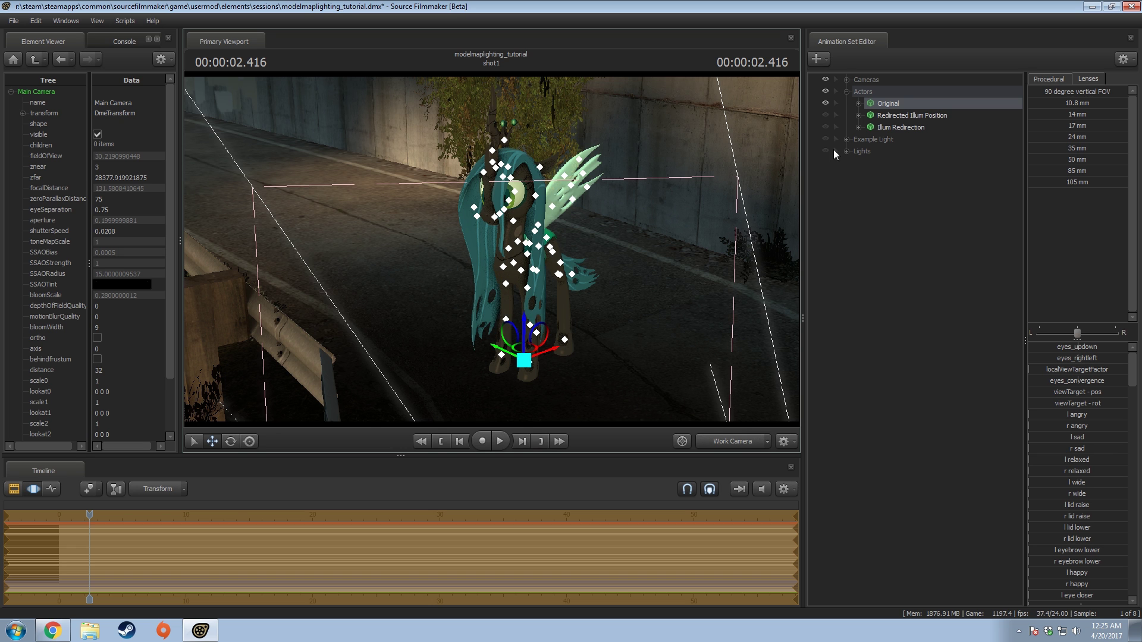
Step: Make the Redirected Illum Position actor visible beside the Original and view the two together
{"action": "left_click", "coordinate": [825, 115]}
{"action": "left_click_drag", "start_coordinate": [472, 250], "coordinate": [496, 241]}
{"action": "key", "text": "w"}
{"action": "key", "text": "s"}
{"action": "key", "text": "w"}
Step: Select the Illum Redirection actor and move it along the road to change the redirected model's lighting
{"action": "left_click", "coordinate": [882, 126]}
{"action": "key", "text": "s"}
{"action": "left_click_drag", "start_coordinate": [637, 100], "coordinate": [475, 405]}
{"action": "left_click_drag", "start_coordinate": [544, 181], "coordinate": [487, 257]}
{"action": "left_click_drag", "start_coordinate": [482, 312], "coordinate": [443, 361]}
{"action": "left_click_drag", "start_coordinate": [505, 258], "coordinate": [622, 254], "text": "alt"}
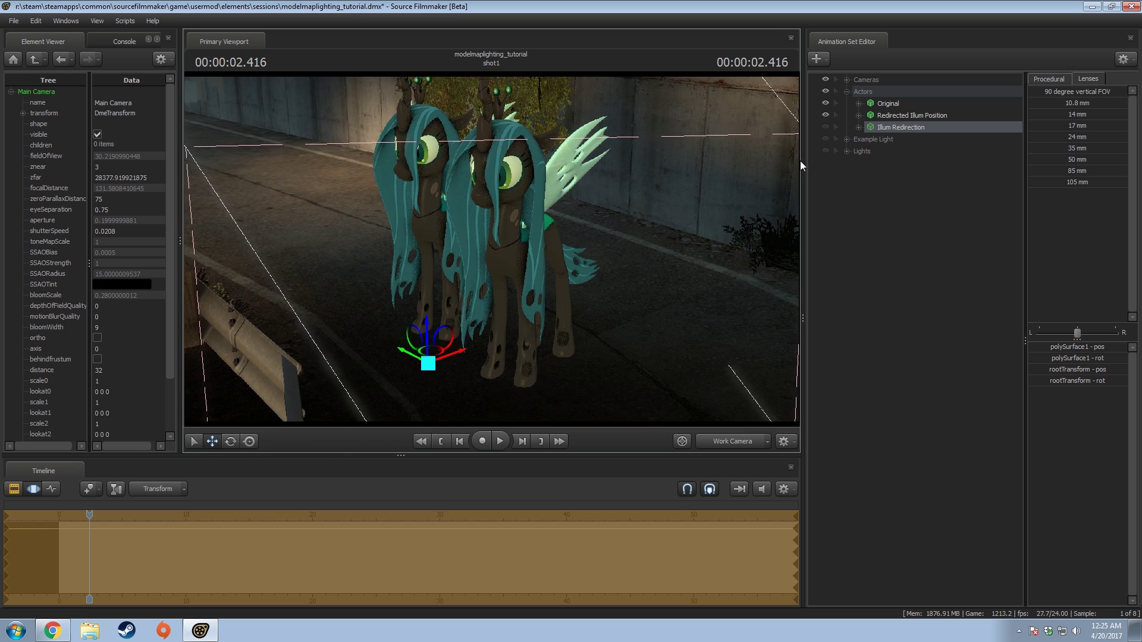
Step: Try rotating the Original actor in place and undo the change
{"action": "left_click", "coordinate": [879, 107]}
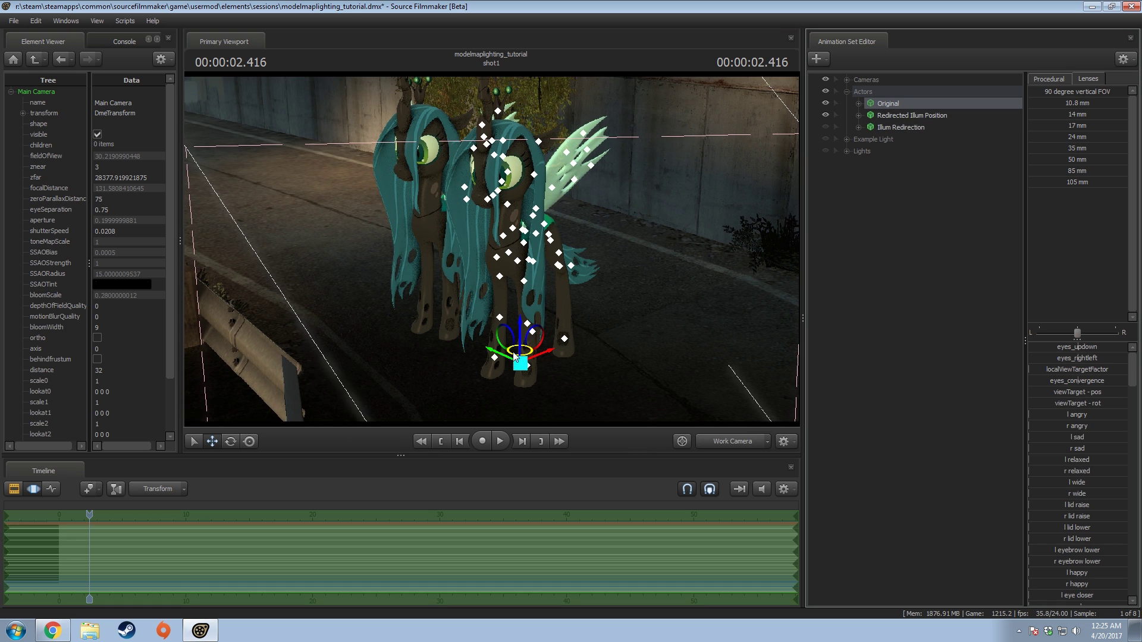
{"action": "left_click_drag", "start_coordinate": [513, 351], "coordinate": [547, 330]}
{"action": "key", "text": "ctrl+z"}
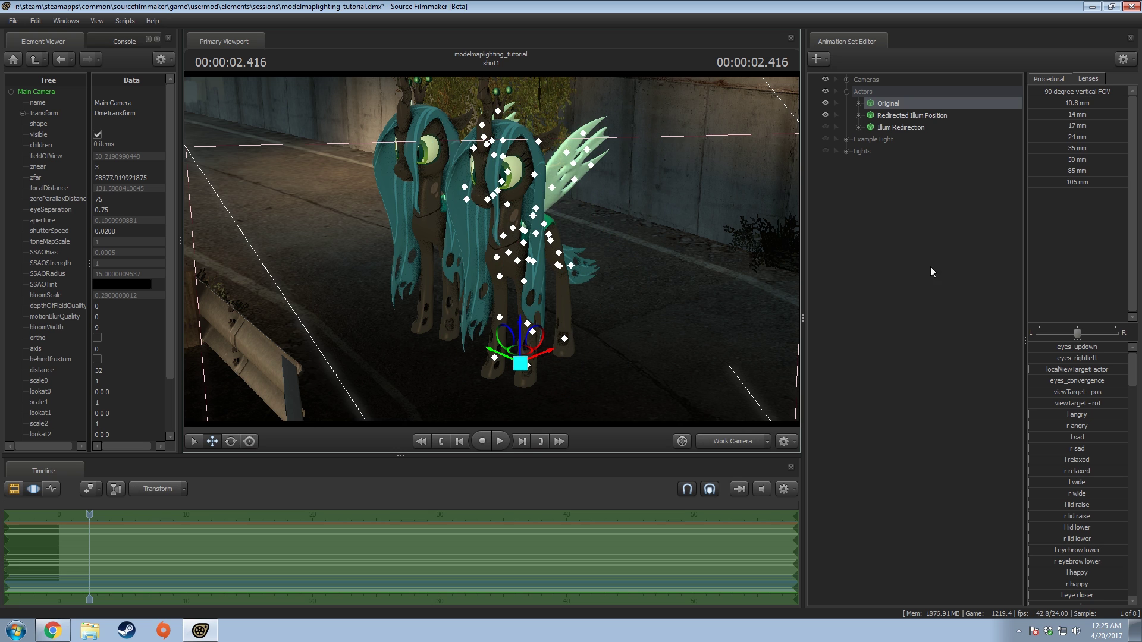
Step: Move the Illum Redirection actor away from the models until the Redirected Illum Position model turns completely black
{"action": "left_click", "coordinate": [880, 128]}
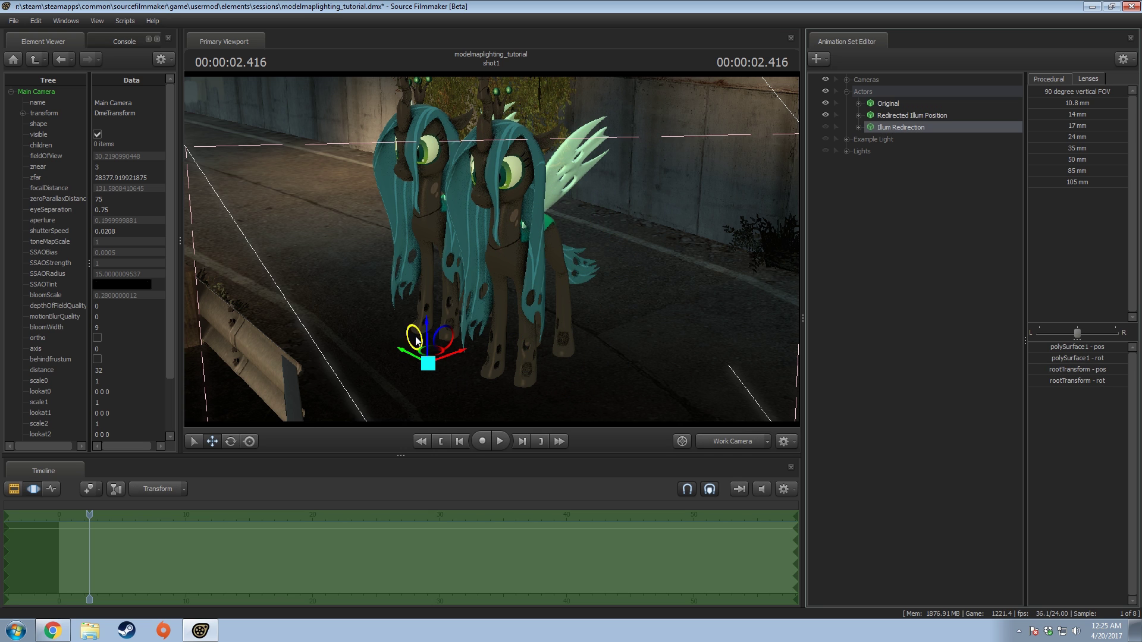
{"action": "left_click_drag", "start_coordinate": [430, 360], "coordinate": [452, 386]}
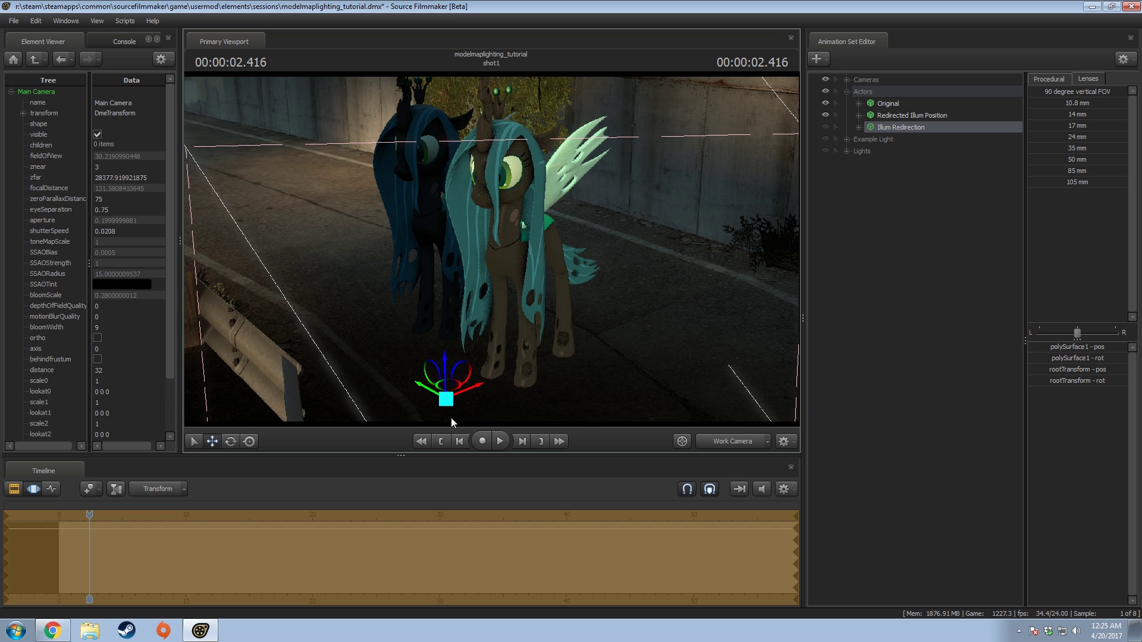
{"action": "key", "text": "ctrl+z"}
{"action": "key", "text": "ctrl+z"}
{"action": "key", "text": "ctrl+z"}
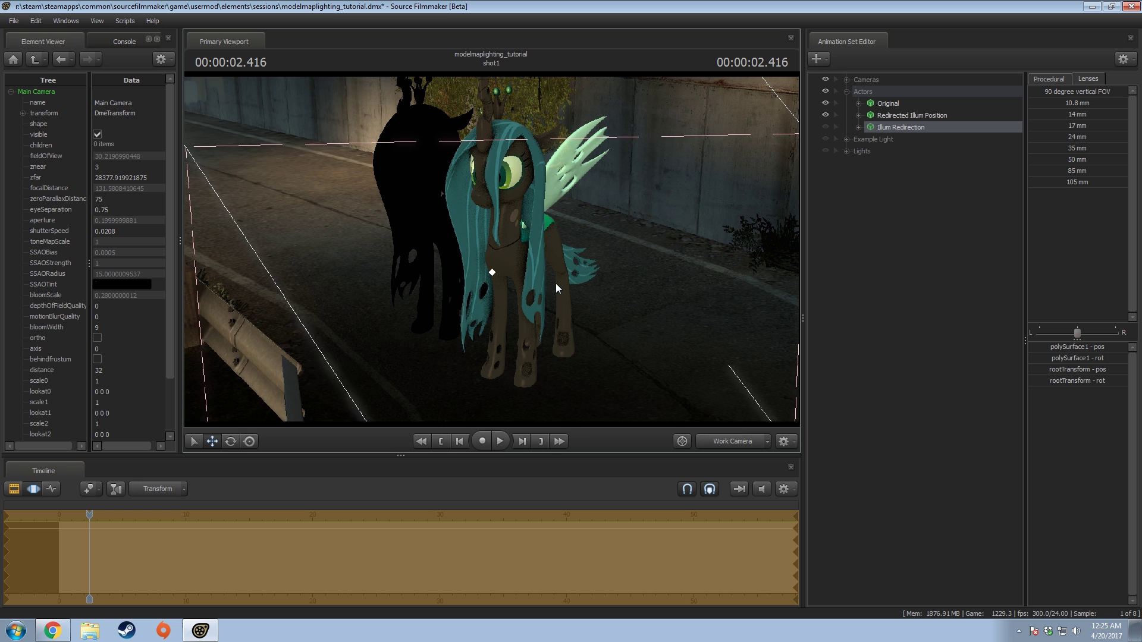
{"action": "left_click_drag", "start_coordinate": [555, 283], "coordinate": [490, 249]}
{"action": "key", "text": "ctrl+z"}
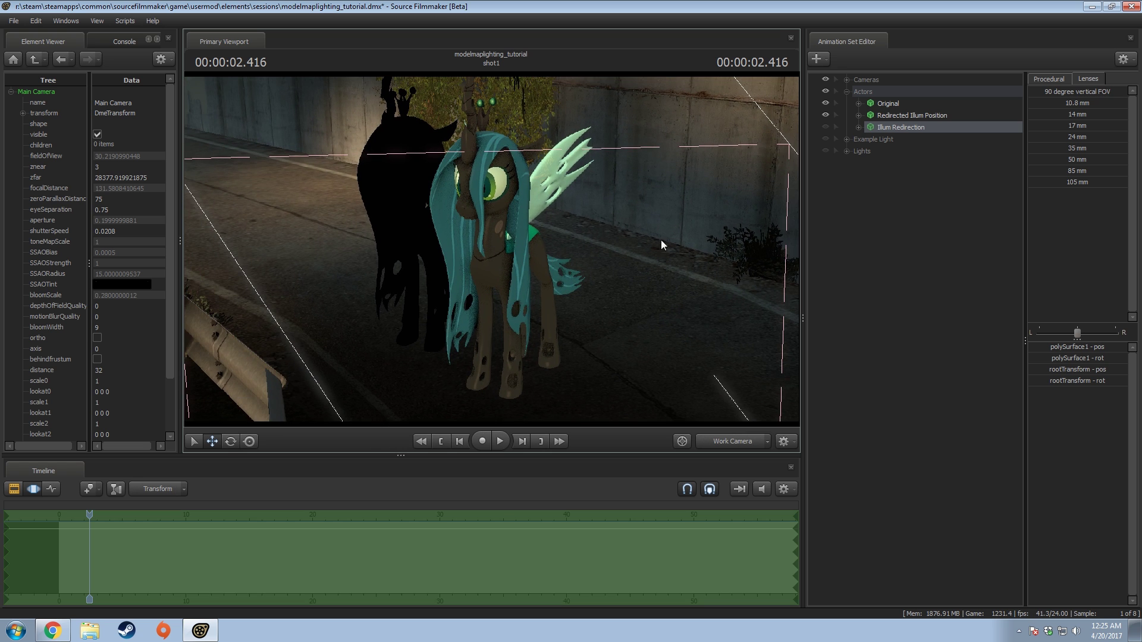
Step: View the scene from outside the map and through the Main Camera
{"action": "left_click_drag", "start_coordinate": [768, 148], "coordinate": [809, 147]}
{"action": "key", "text": "w"}
{"action": "key", "text": "w"}
{"action": "key", "text": "s"}
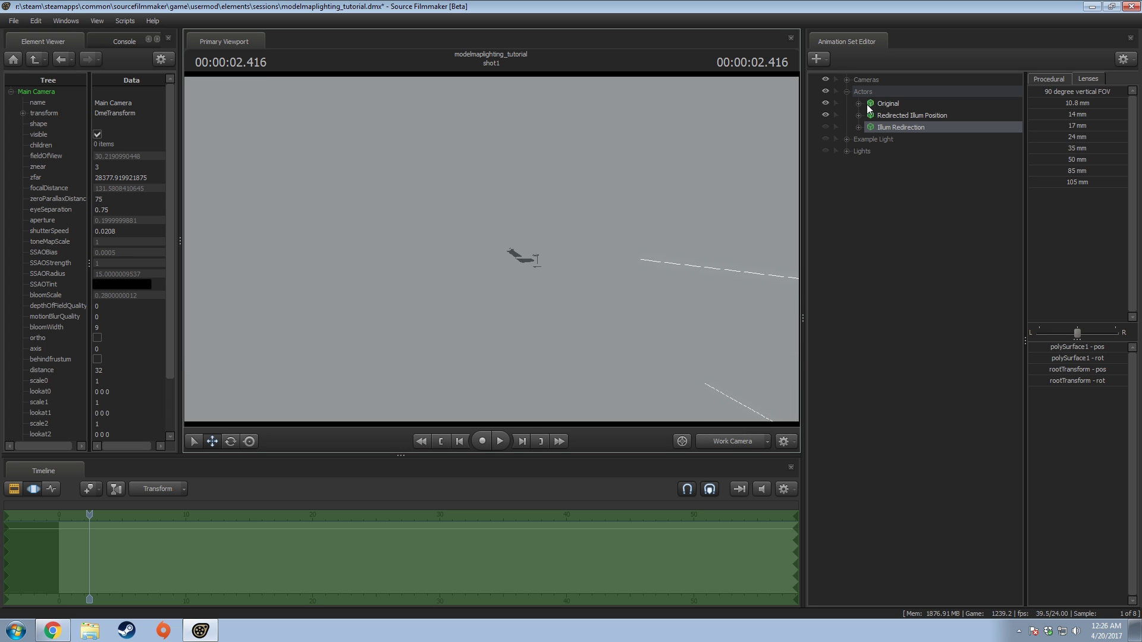
{"action": "left_click", "coordinate": [732, 445]}
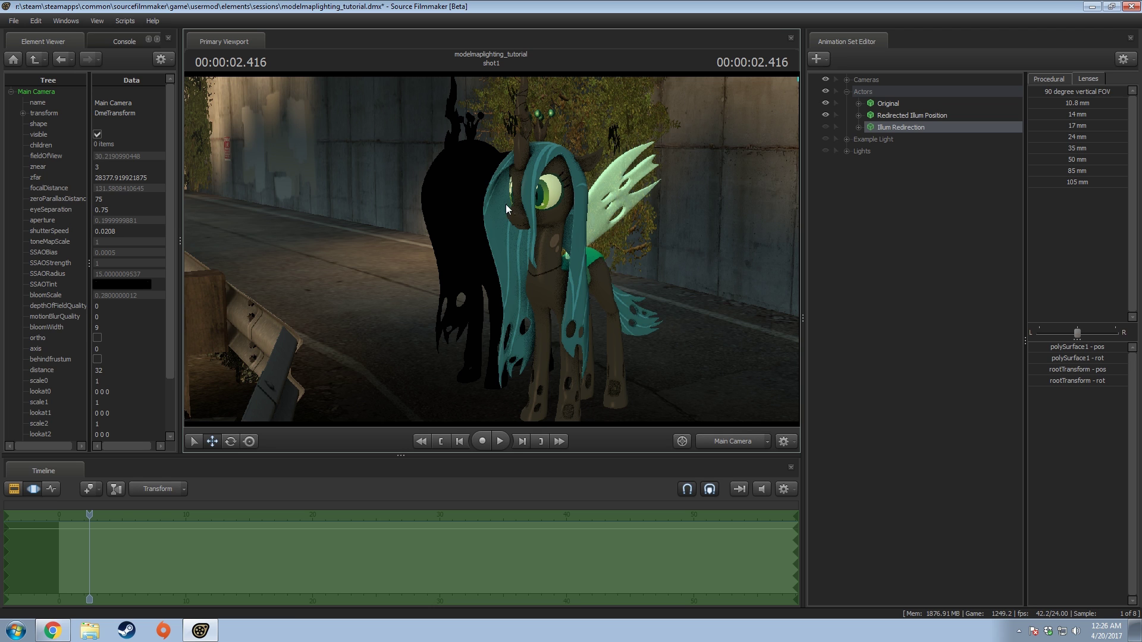
Step: Toggle the Example Light's visibility from the Work Camera to compare its effect on both models, leaving it visible
{"action": "left_click", "coordinate": [826, 138]}
{"action": "left_click", "coordinate": [748, 443]}
{"action": "left_click_drag", "start_coordinate": [684, 267], "coordinate": [728, 262]}
{"action": "left_click", "coordinate": [825, 138]}
{"action": "left_click", "coordinate": [825, 138]}
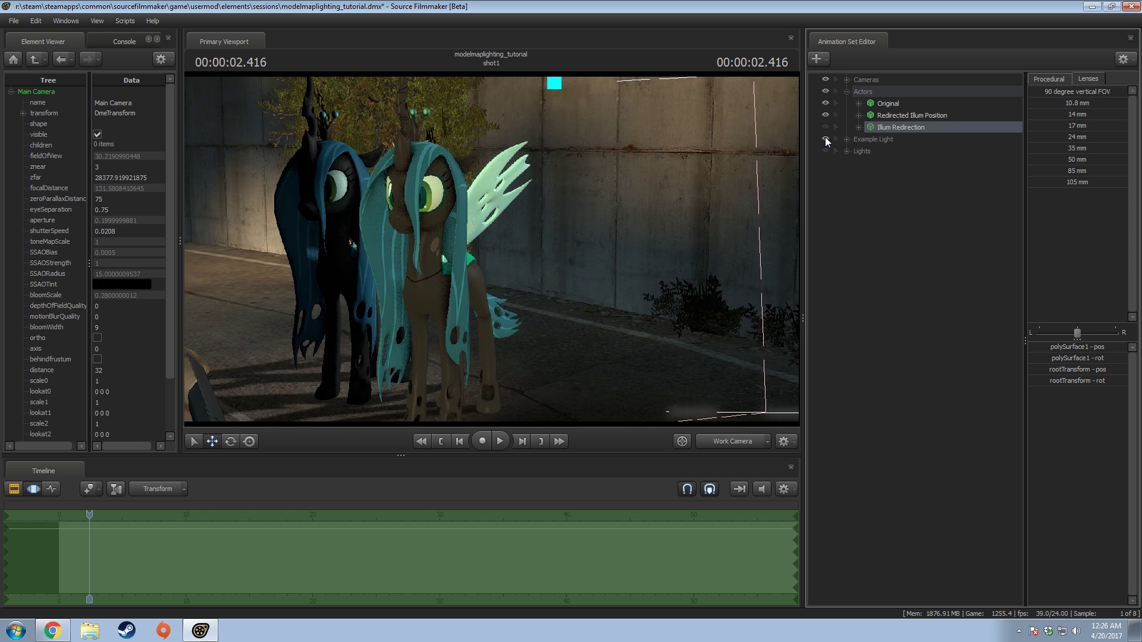
{"action": "left_click", "coordinate": [825, 138]}
{"action": "left_click", "coordinate": [826, 139]}
{"action": "left_click", "coordinate": [825, 138]}
{"action": "left_click", "coordinate": [825, 138]}
{"action": "left_click", "coordinate": [826, 138]}
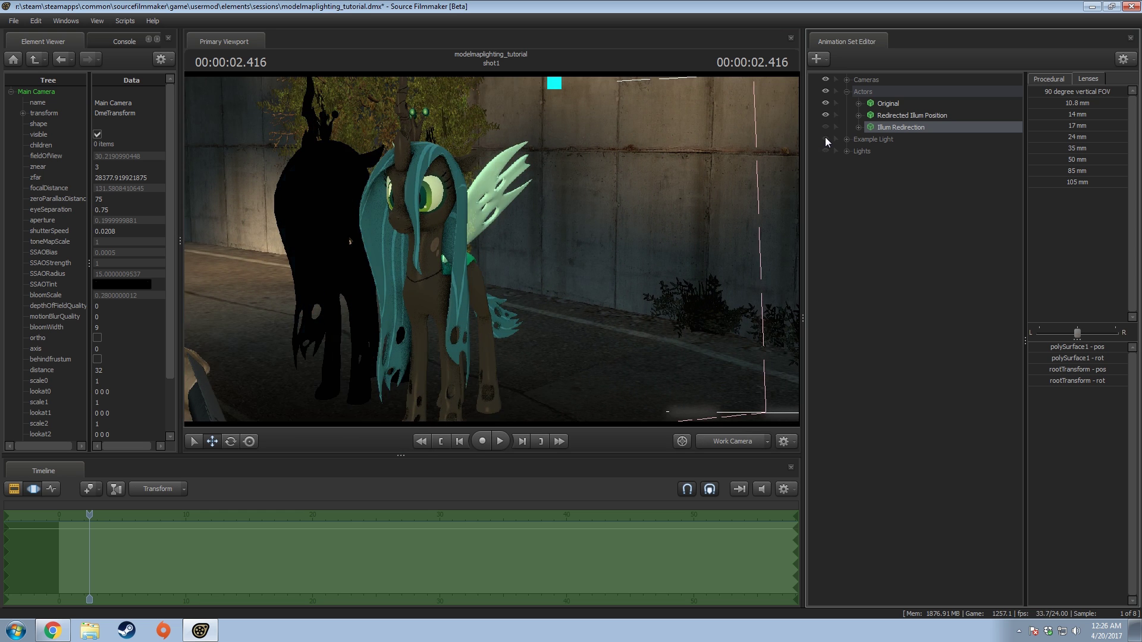
{"action": "left_click", "coordinate": [825, 139]}
{"action": "left_click_drag", "start_coordinate": [436, 154], "coordinate": [342, 138]}
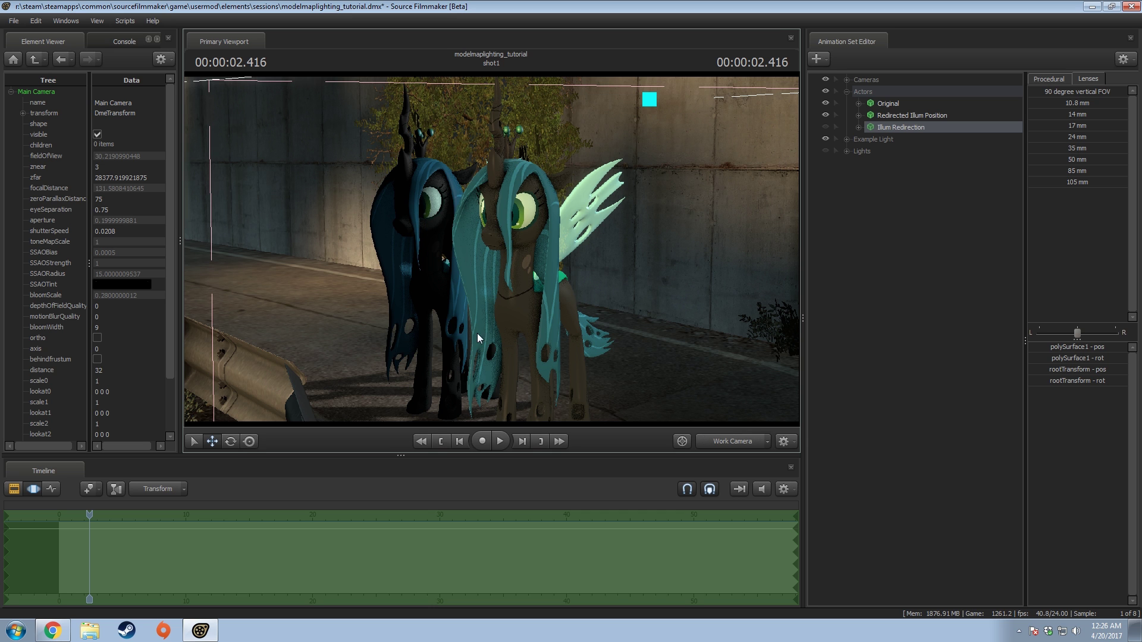
{"action": "left_click_drag", "start_coordinate": [544, 399], "coordinate": [497, 245]}
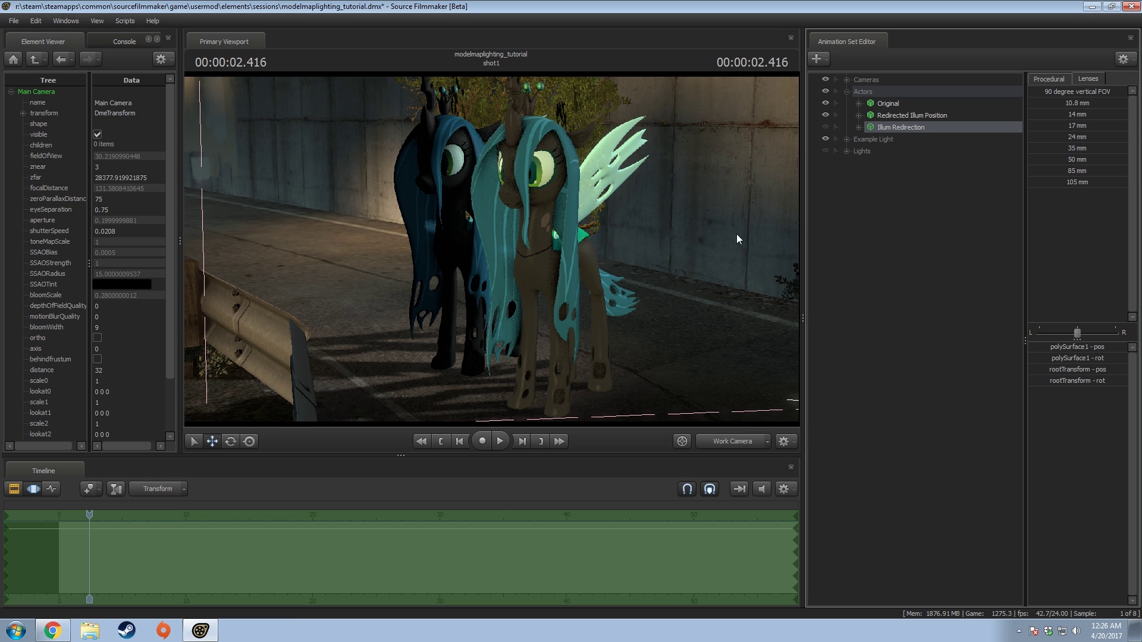
Step: Create an animation set for a new model, filtering the model files by "helper" and choosing editor/axis_helper_thick.mdl
{"action": "right_click", "coordinate": [901, 203]}
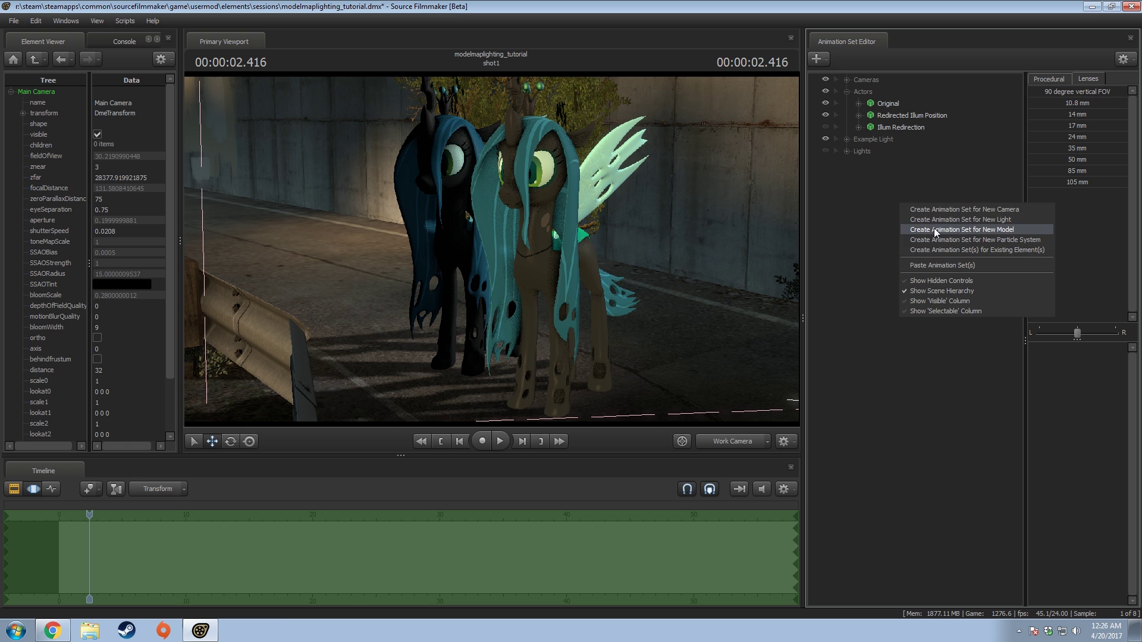
{"action": "left_click", "coordinate": [933, 227]}
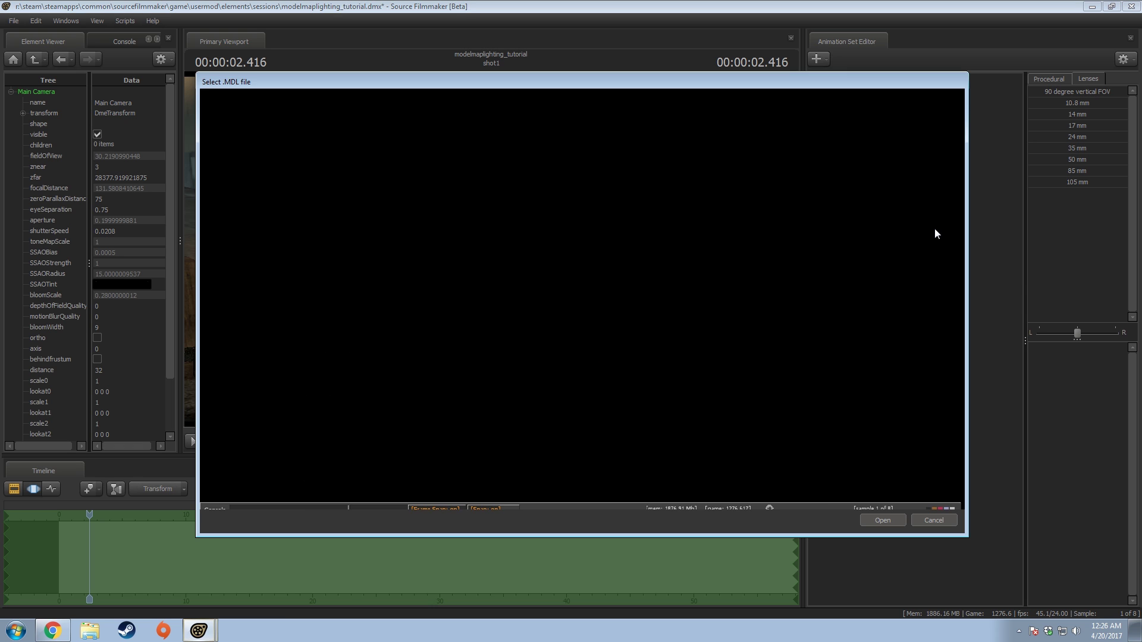
{"action": "type", "text": "helper"}
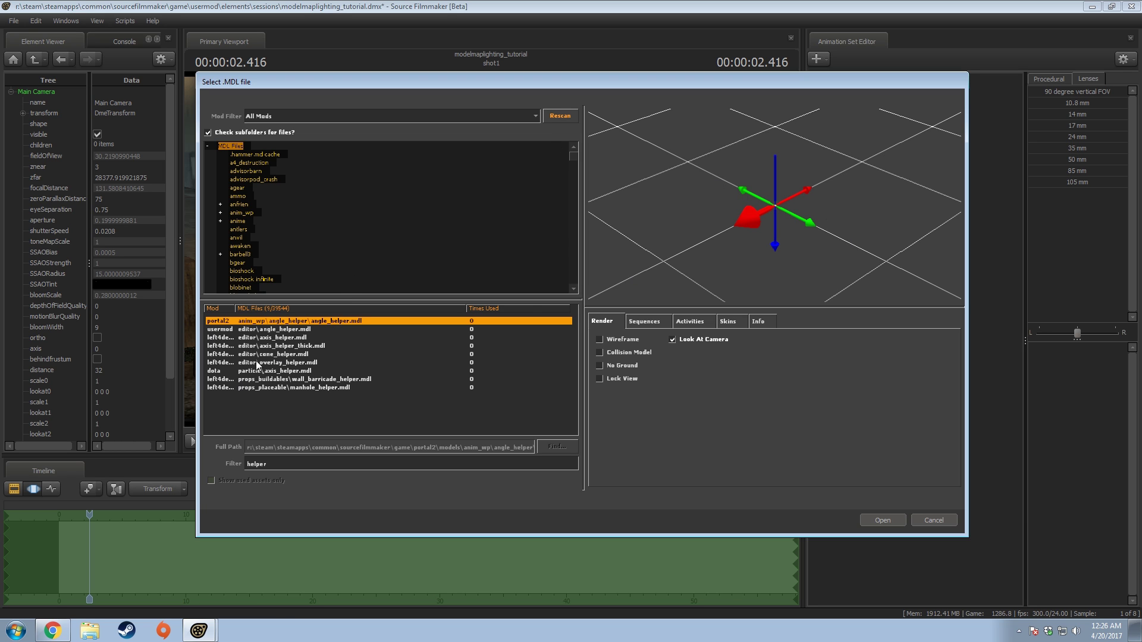
{"action": "left_click", "coordinate": [286, 347]}
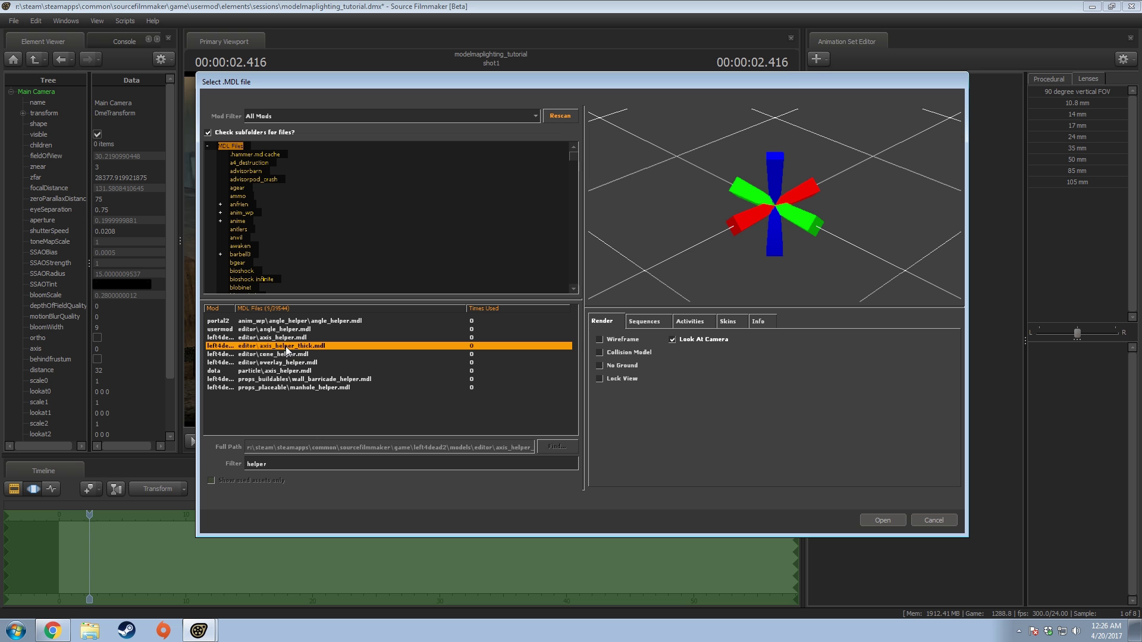
{"action": "left_click", "coordinate": [897, 523]}
Step: Move the axis helper model onto the road in front of the two pony models
{"action": "key", "text": "f"}
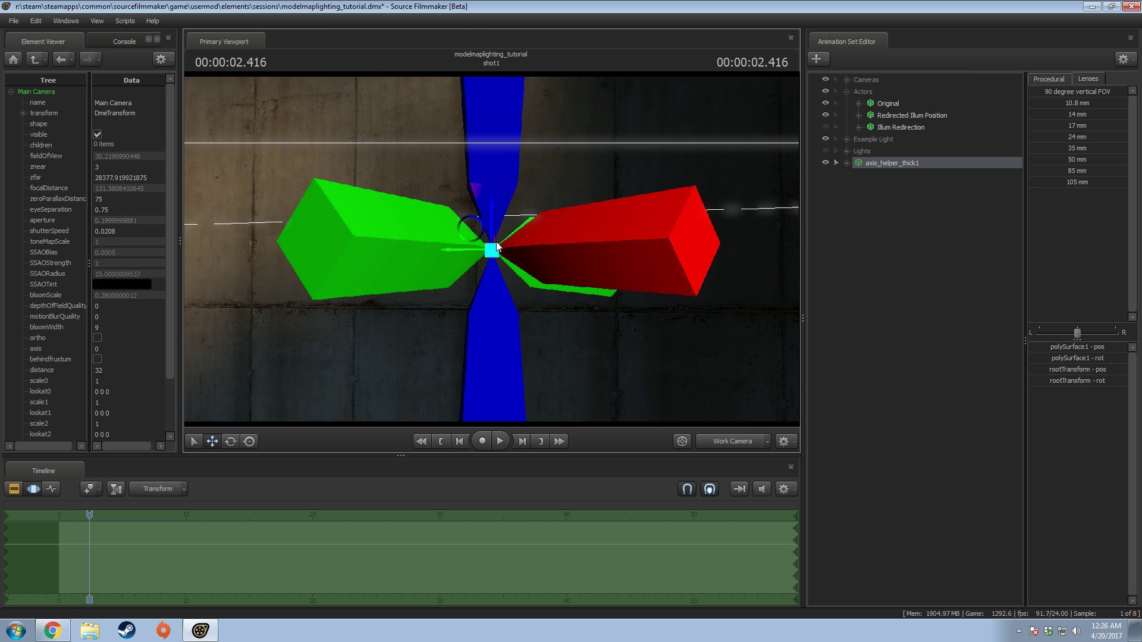
{"action": "key", "text": "s"}
{"action": "left_click_drag", "start_coordinate": [496, 242], "coordinate": [599, 220]}
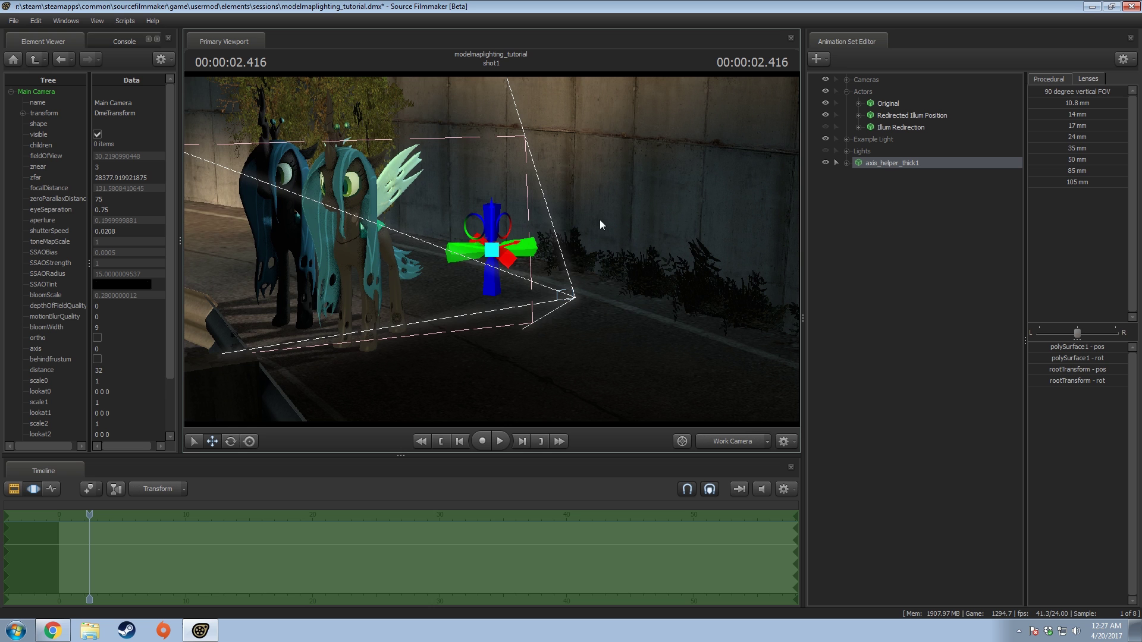
{"action": "left_click_drag", "start_coordinate": [497, 247], "coordinate": [433, 362]}
{"action": "left_click_drag", "start_coordinate": [446, 342], "coordinate": [383, 348]}
{"action": "key", "text": "w"}
{"action": "key", "text": "w"}
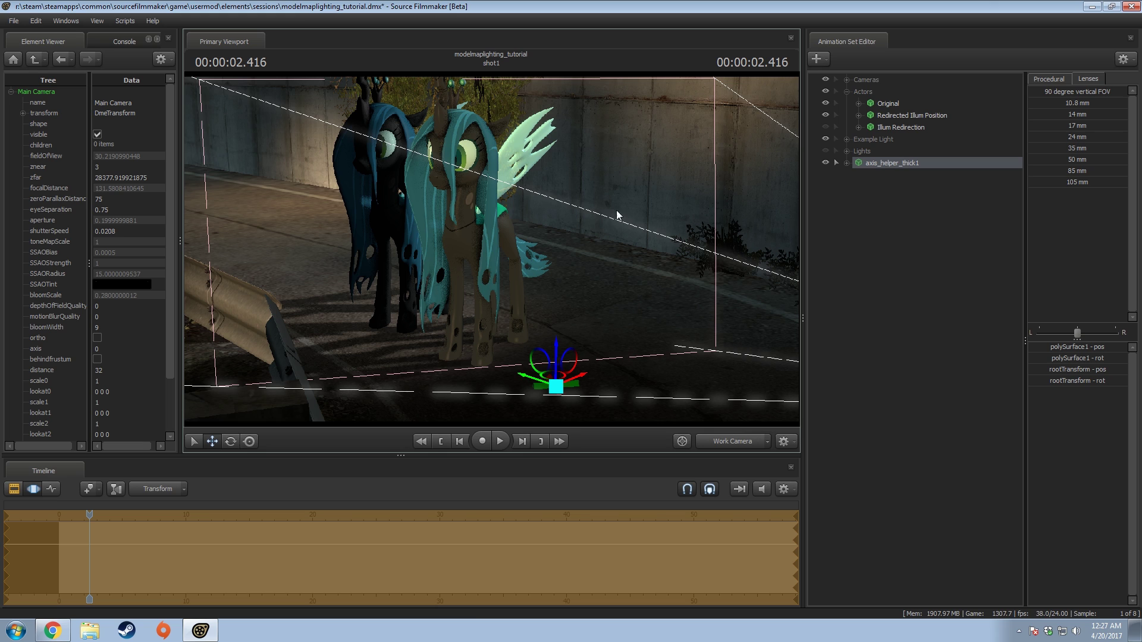
Step: Show the axis_helper_thick1 model in the Element Viewer and copy its illumPositionDag attribute
{"action": "right_click", "coordinate": [869, 162]}
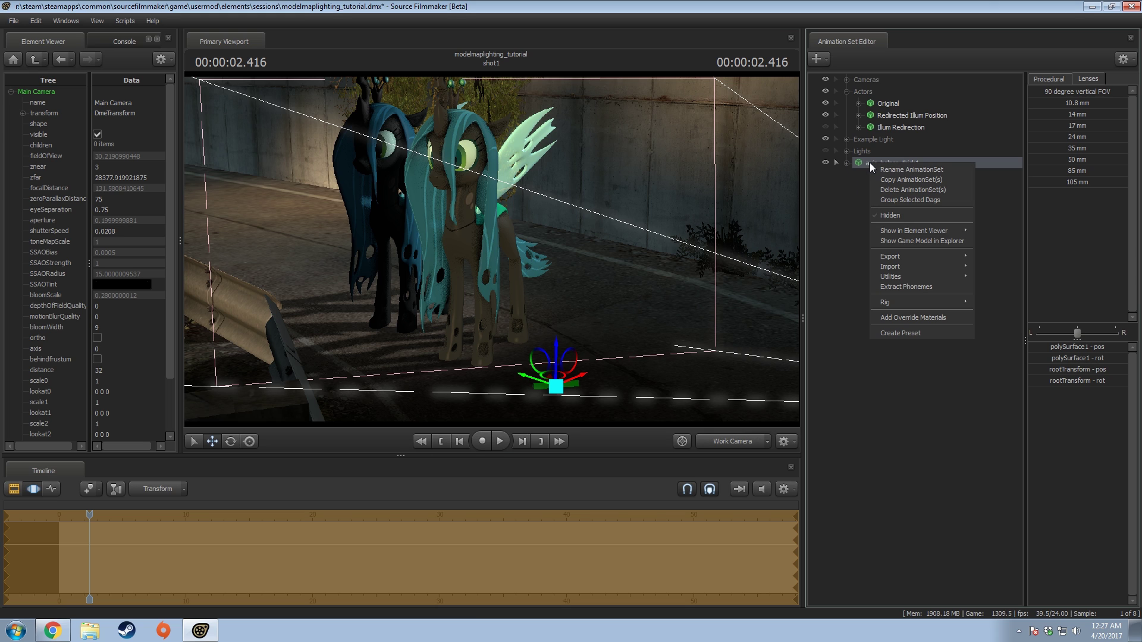
{"action": "mouse_move", "coordinate": [932, 231]}
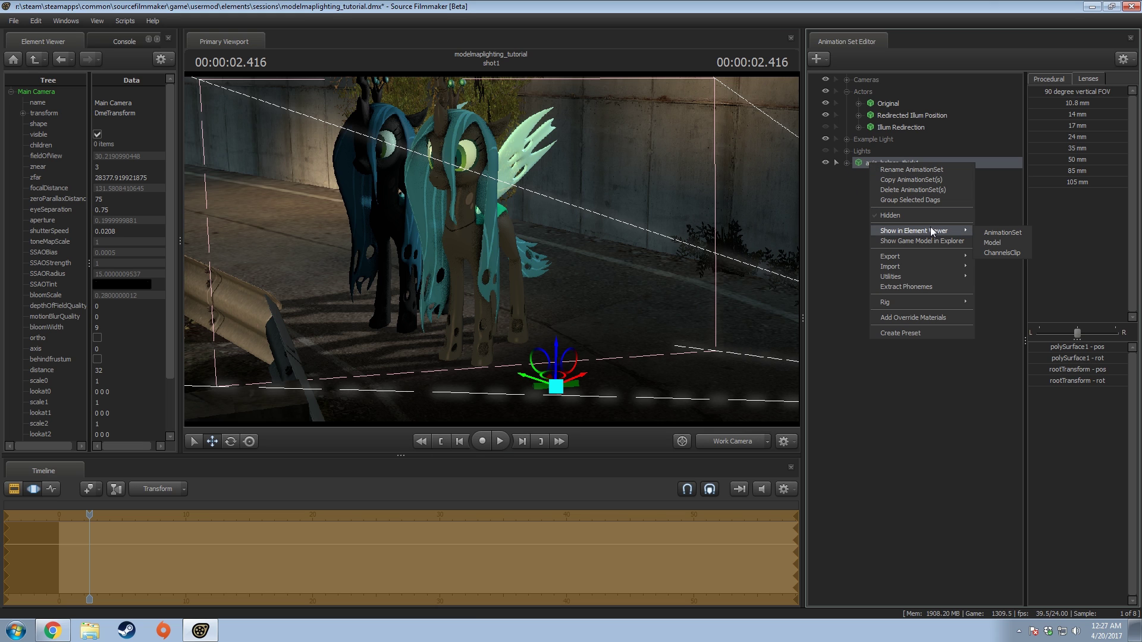
{"action": "left_click", "coordinate": [997, 243]}
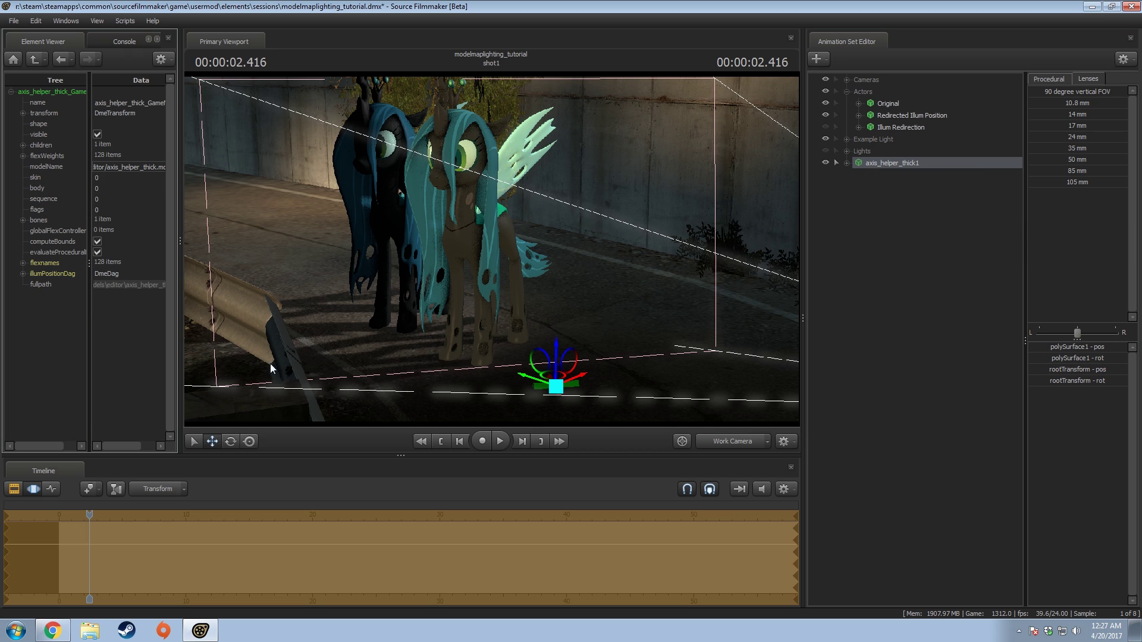
{"action": "right_click", "coordinate": [38, 272]}
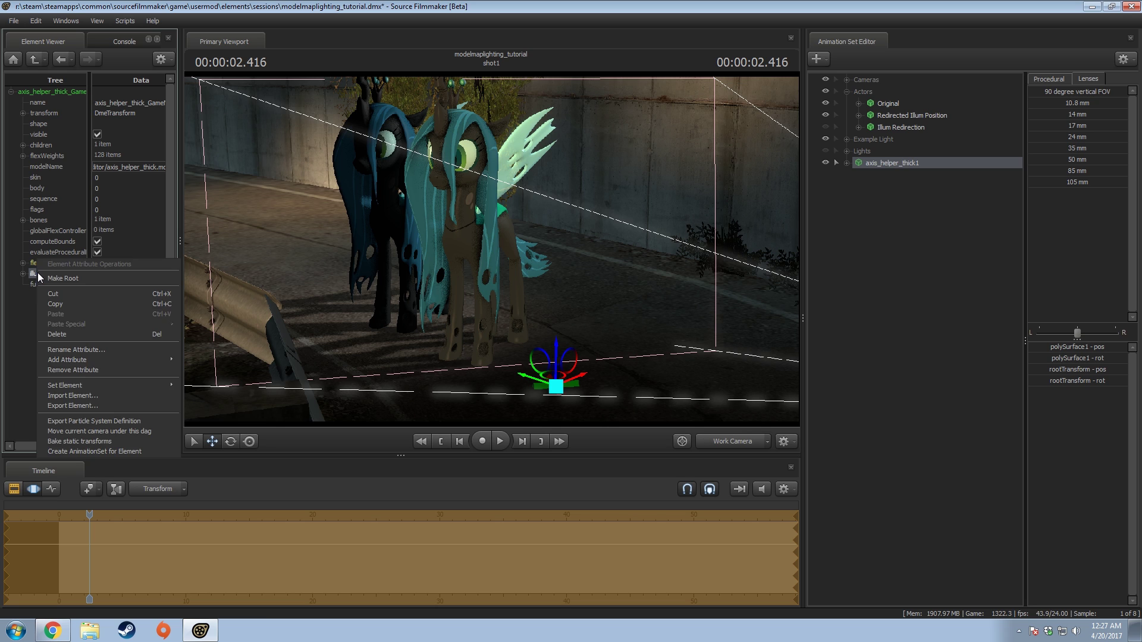
{"action": "left_click", "coordinate": [58, 304]}
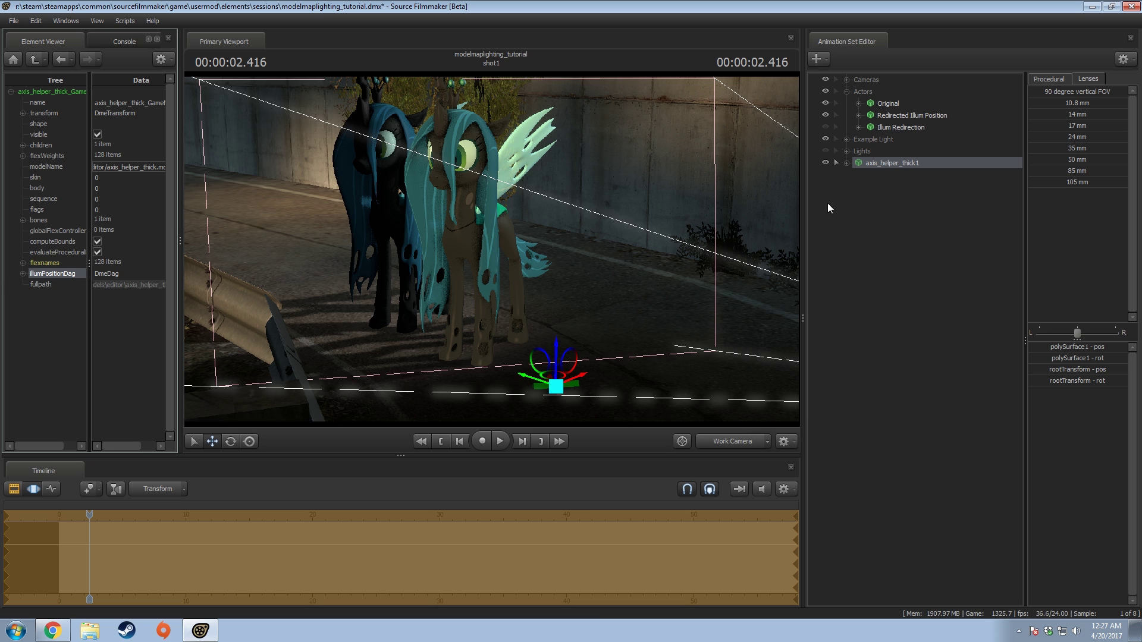
Step: Show the Original actor's model in the Element Viewer and expand its illumPositionDag attribute
{"action": "left_click", "coordinate": [887, 104]}
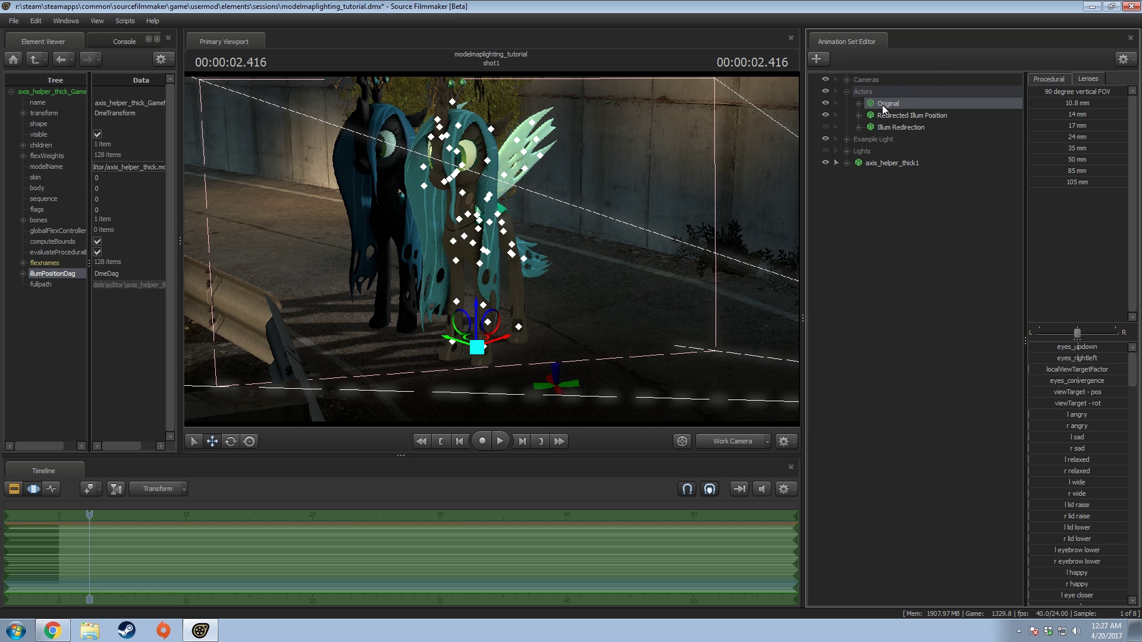
{"action": "right_click", "coordinate": [883, 105]}
{"action": "mouse_move", "coordinate": [915, 173]}
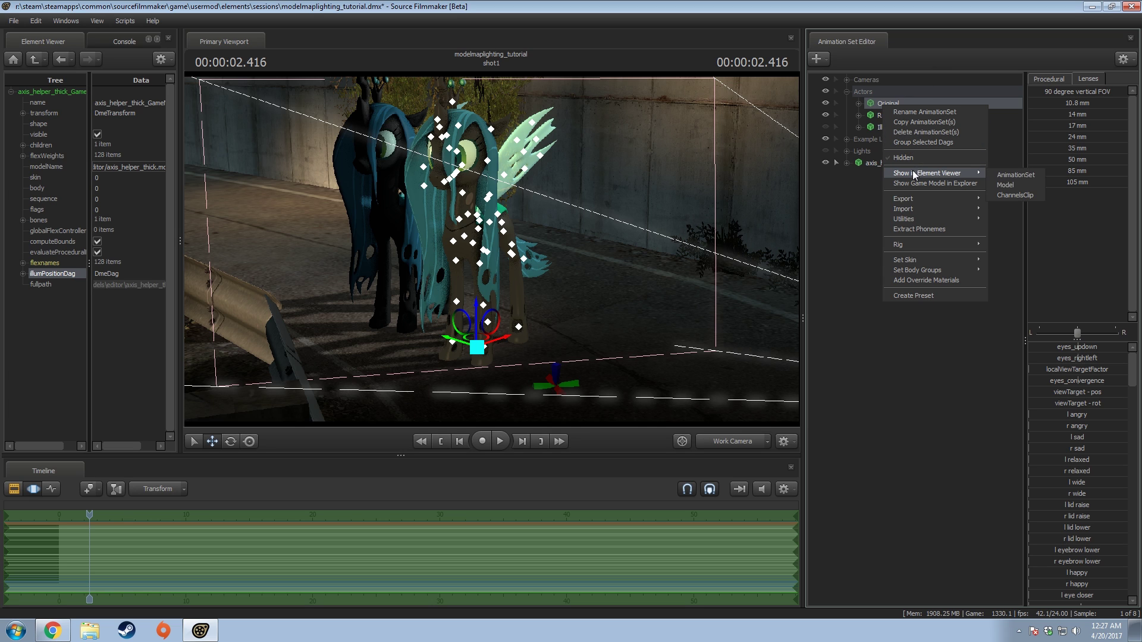
{"action": "left_click", "coordinate": [1004, 185]}
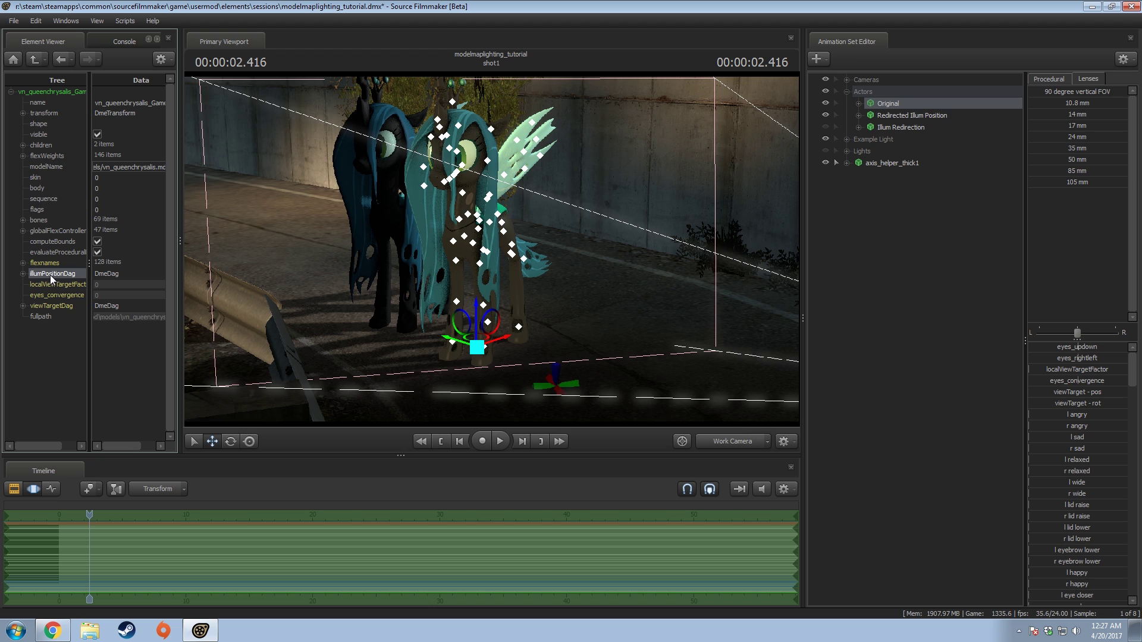
{"action": "left_click", "coordinate": [23, 274]}
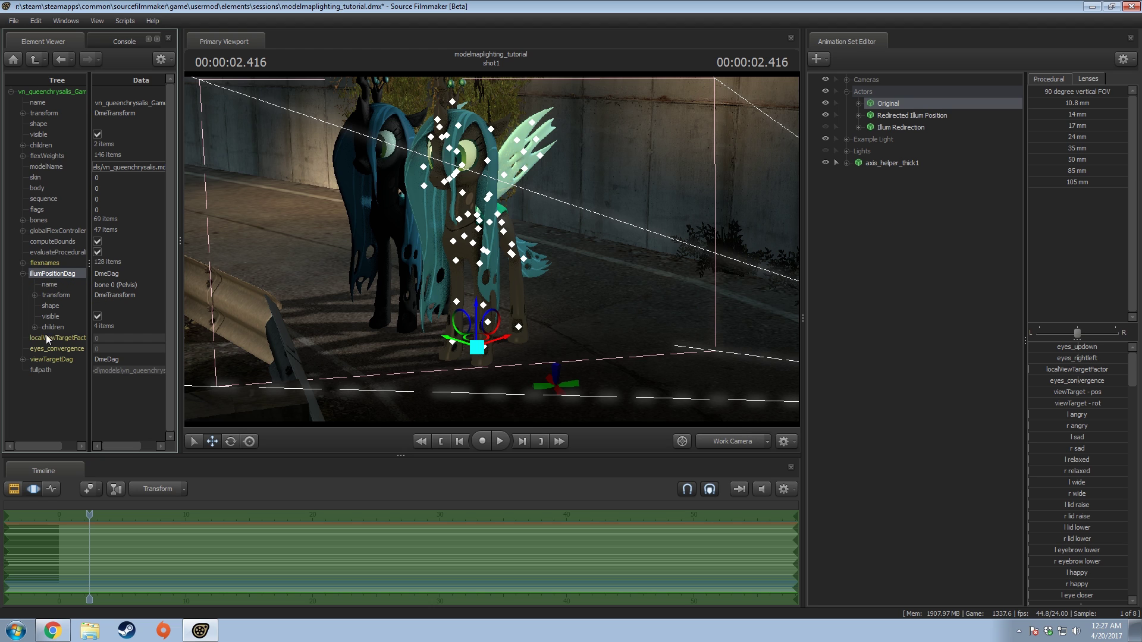
Step: Delete the contents of the Original model's illumPositionDag and paste the copied helper element there as a reference
{"action": "right_click", "coordinate": [52, 274]}
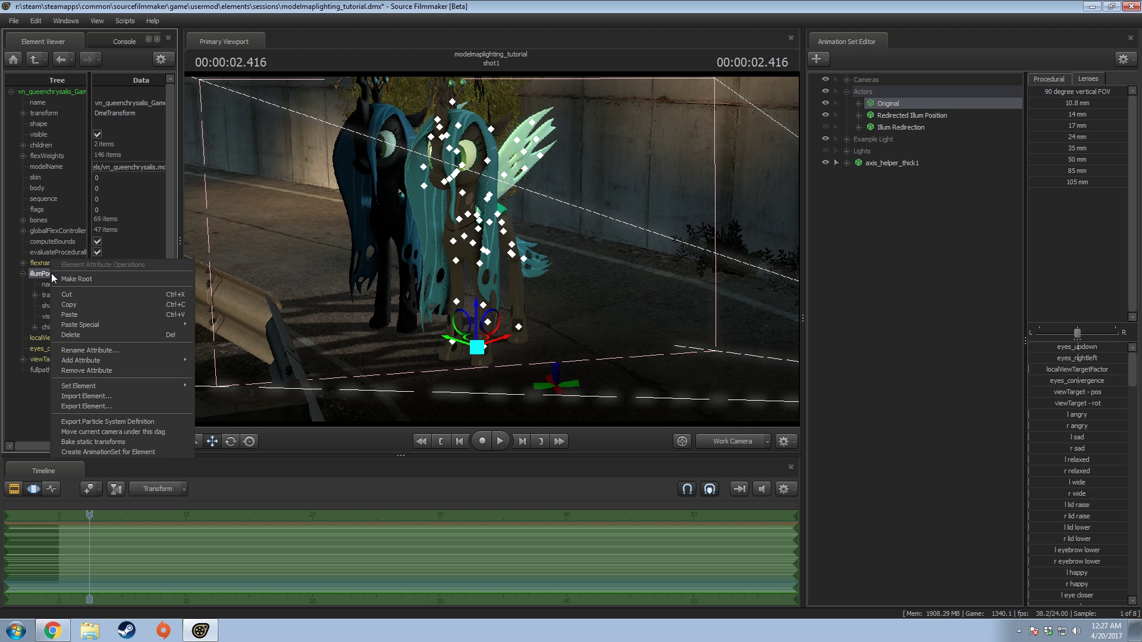
{"action": "left_click", "coordinate": [90, 334]}
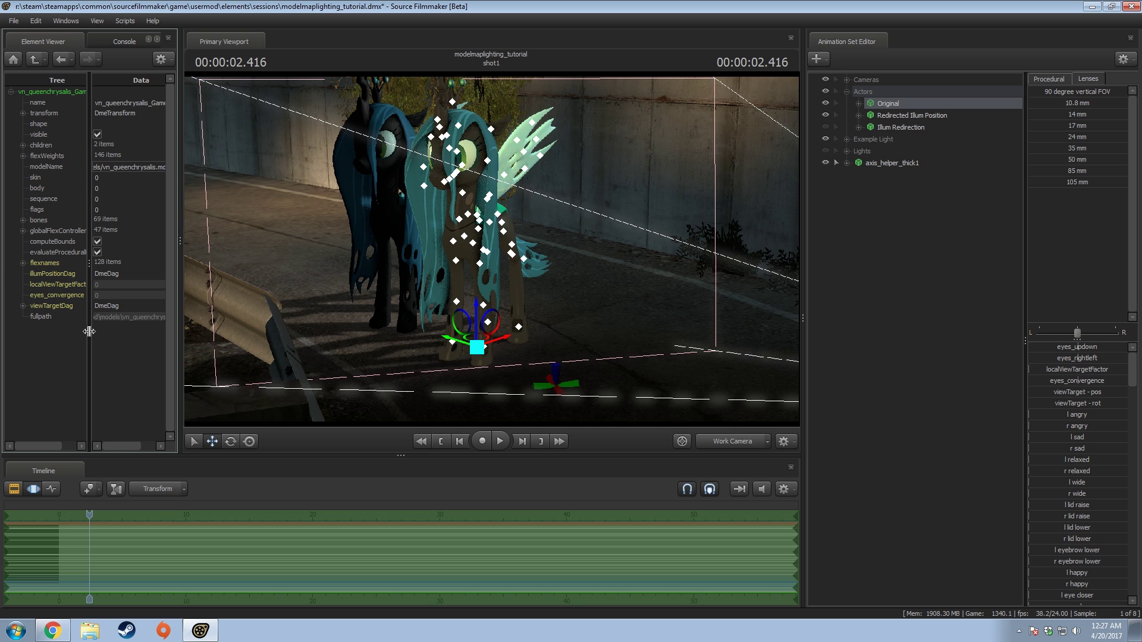
{"action": "right_click", "coordinate": [48, 273]}
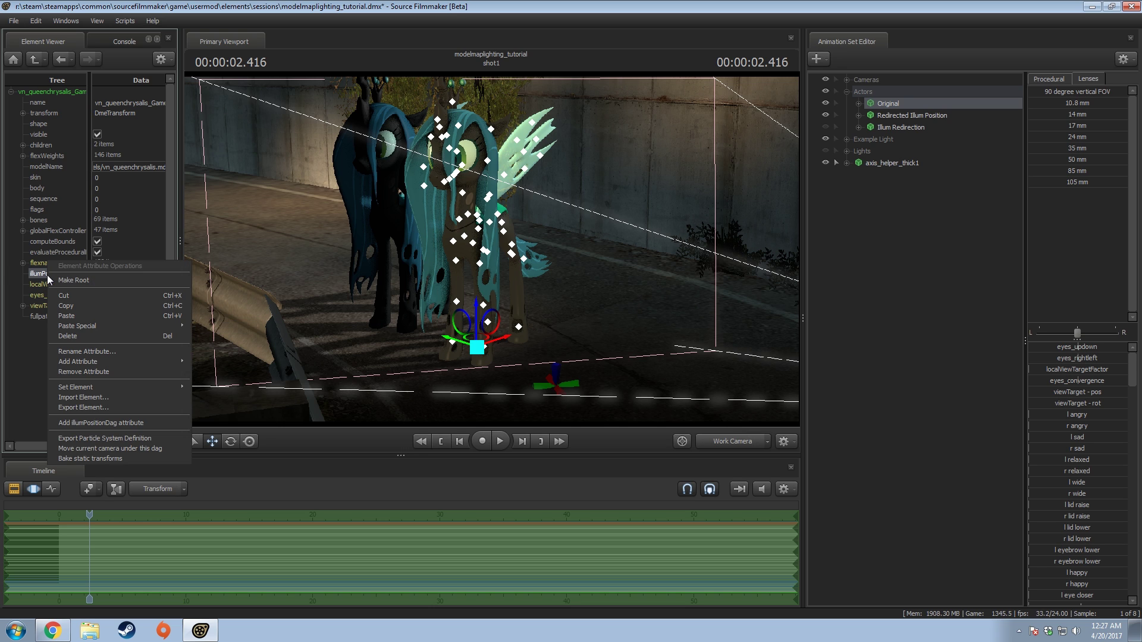
{"action": "mouse_move", "coordinate": [81, 328]}
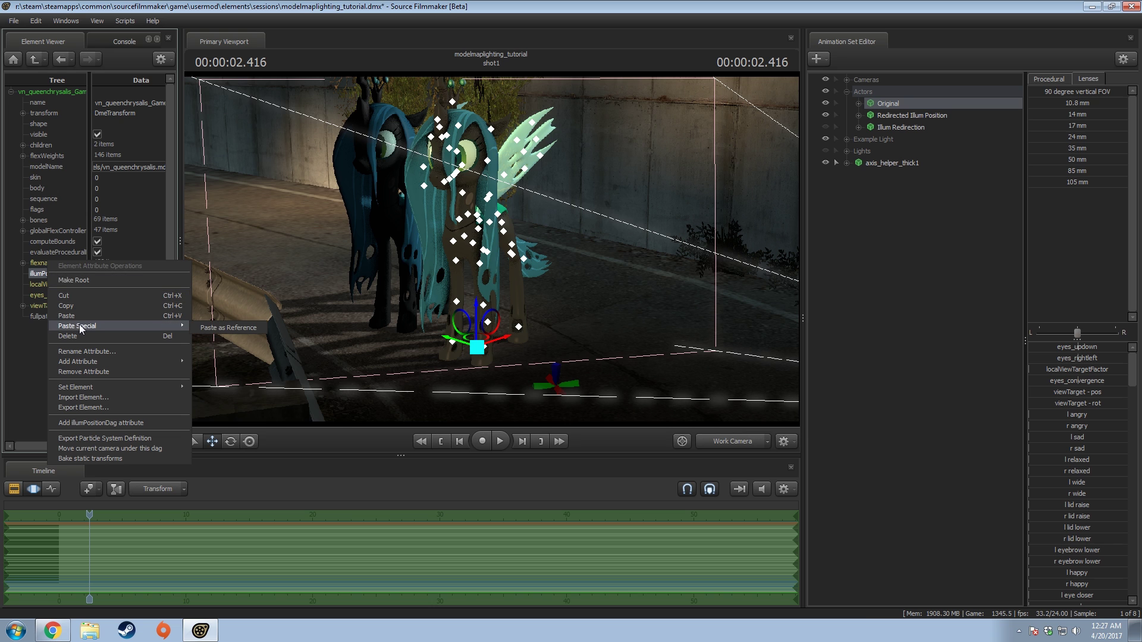
{"action": "left_click", "coordinate": [211, 329]}
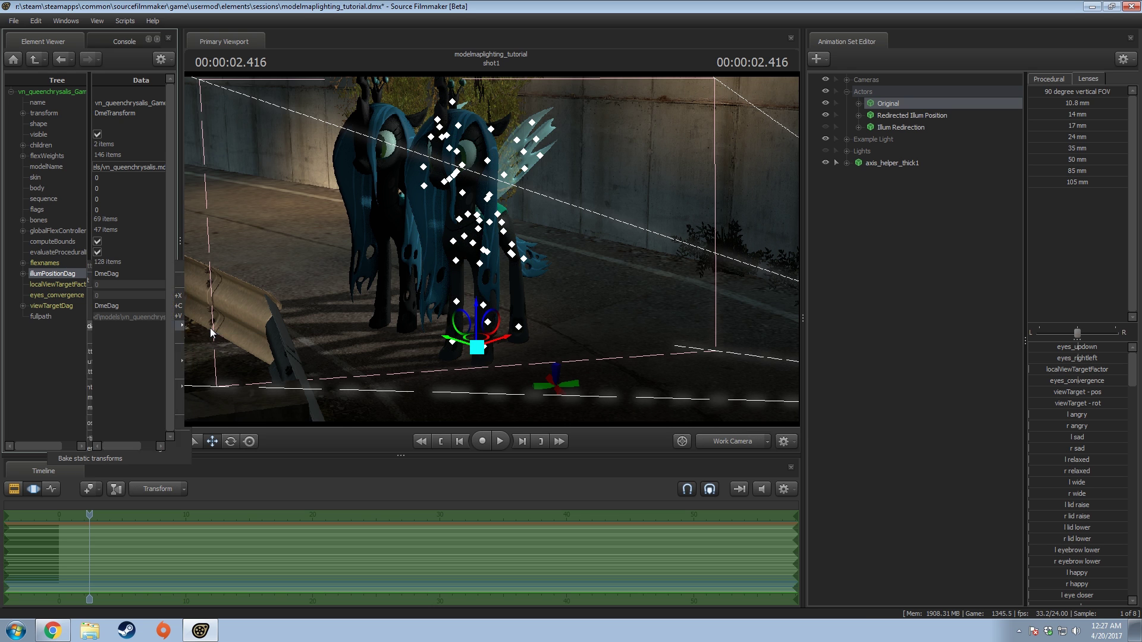
Step: Move axis_helper_thick1 from the road up into the air near the concrete wall, undoing the extra adjustment
{"action": "left_click_drag", "start_coordinate": [617, 293], "coordinate": [504, 245]}
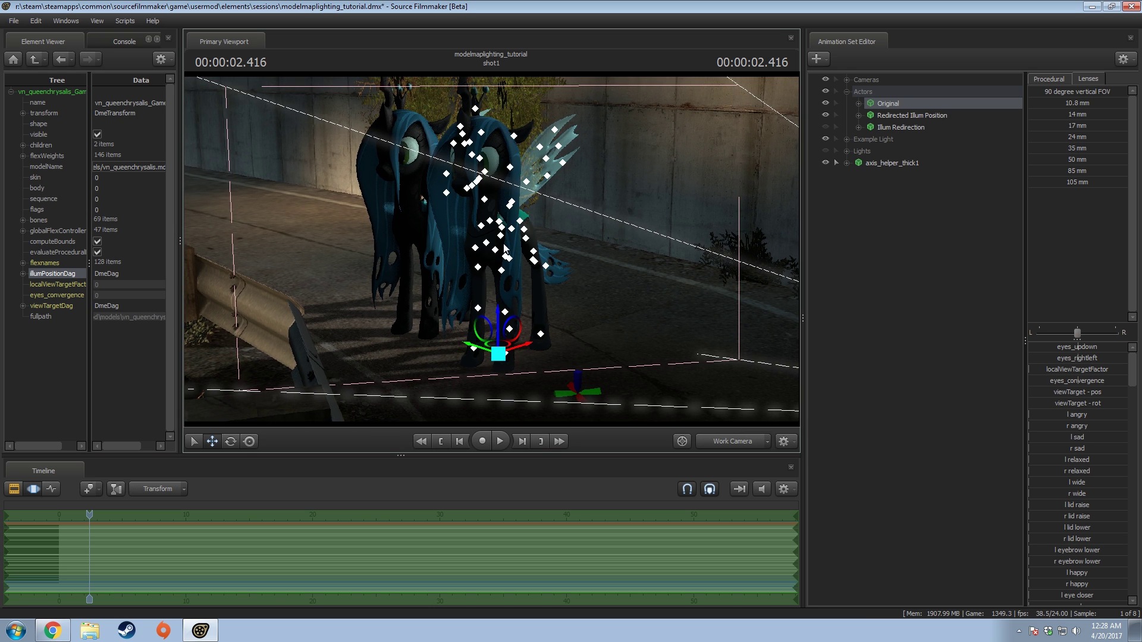
{"action": "left_click", "coordinate": [892, 162]}
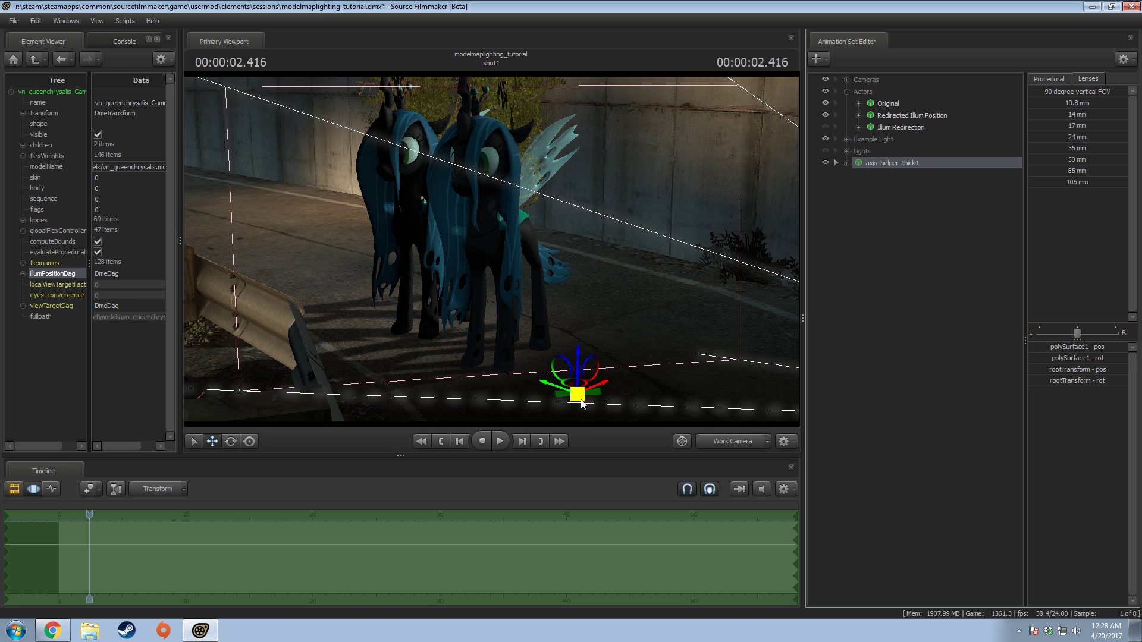
{"action": "left_click_drag", "start_coordinate": [577, 393], "coordinate": [759, 3]}
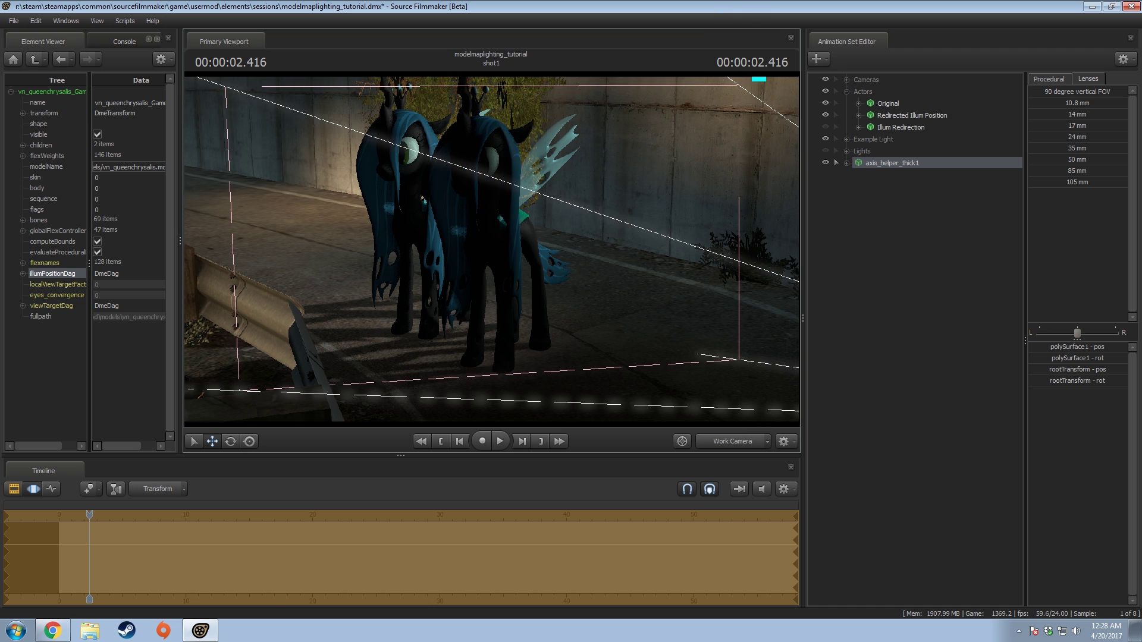
{"action": "left_click_drag", "start_coordinate": [616, 213], "coordinate": [619, 209]}
{"action": "left_click_drag", "start_coordinate": [688, 145], "coordinate": [637, 120]}
{"action": "key", "text": "ctrl+z"}
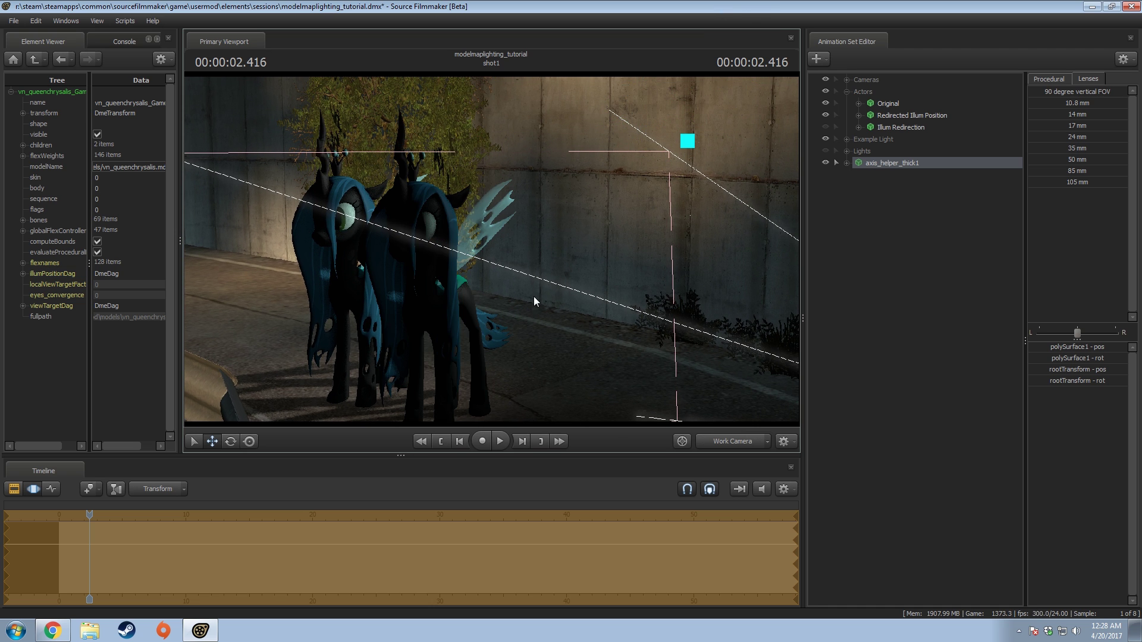
Step: Hide the Example Light and the Original actor, show the Lights group, and view the scene through the Main Camera
{"action": "left_click", "coordinate": [825, 139]}
{"action": "mouse_move", "coordinate": [553, 241]}
{"action": "left_mouse_down"}
{"action": "mouse_move", "coordinate": [529, 249]}
{"action": "mouse_move", "coordinate": [547, 244]}
{"action": "left_mouse_up"}
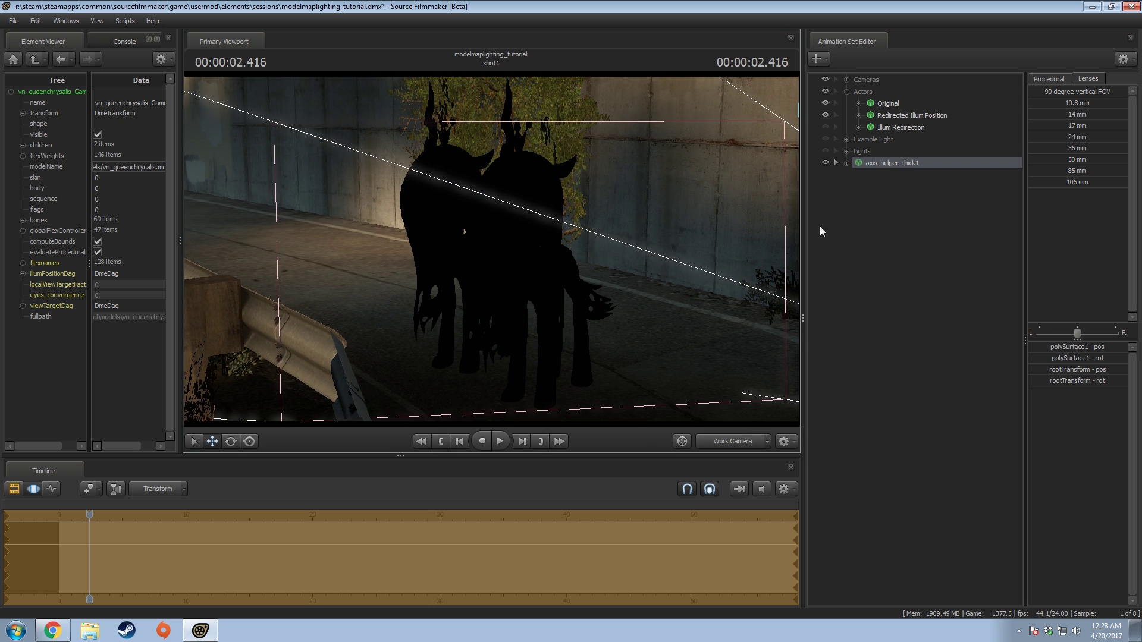
{"action": "left_click", "coordinate": [825, 103]}
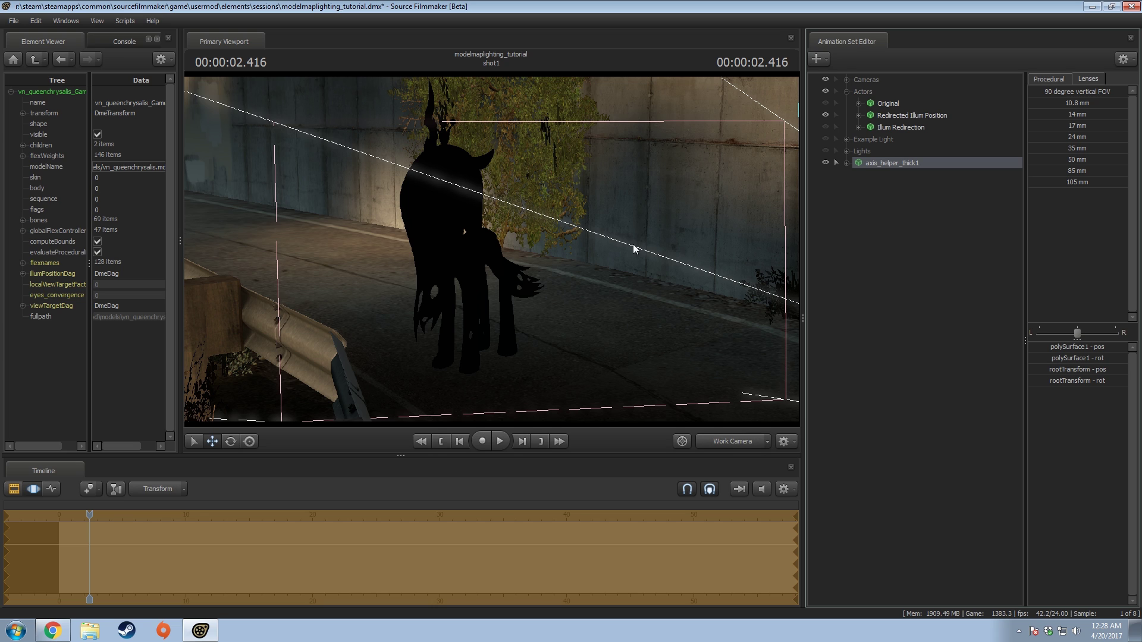
{"action": "left_click", "coordinate": [825, 150]}
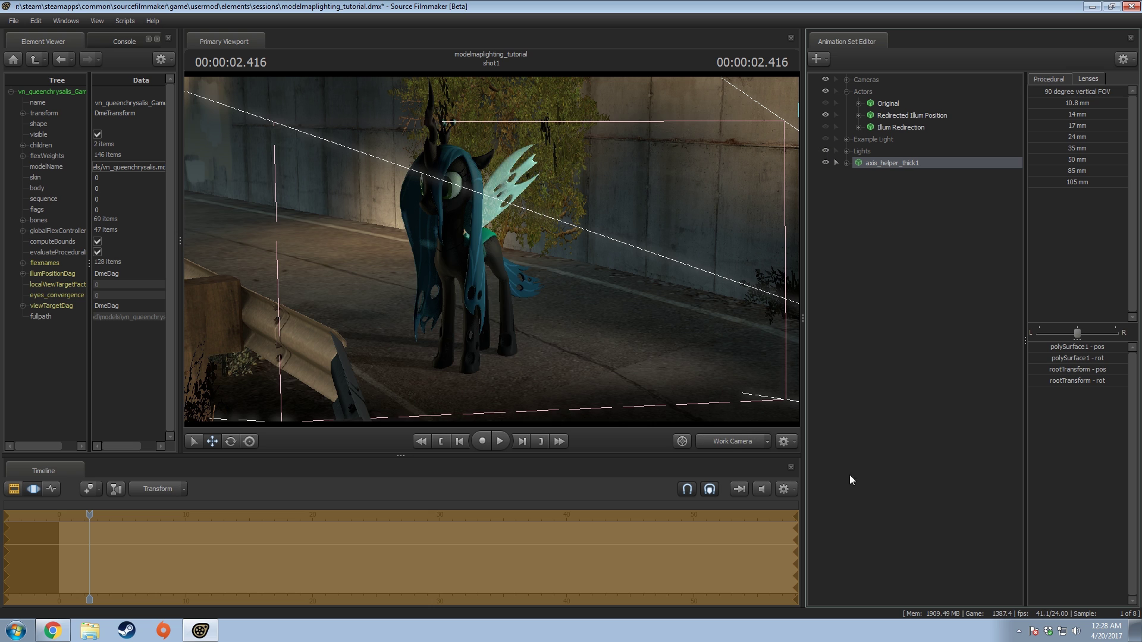
{"action": "left_click", "coordinate": [727, 442]}
{"action": "key", "text": "F2"}
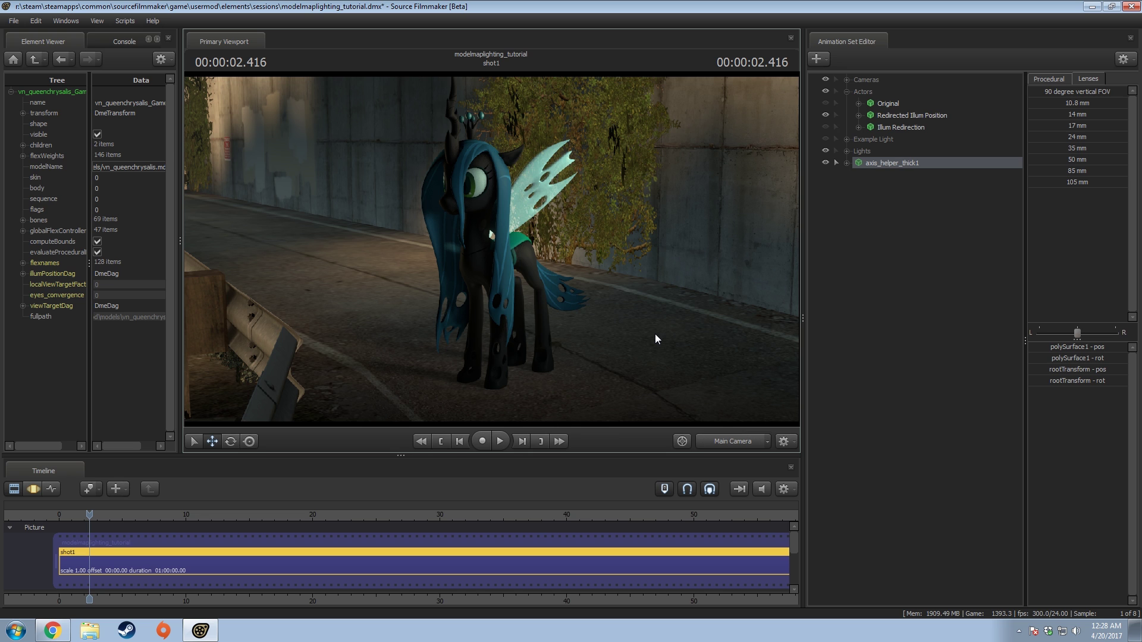
Step: Try moving the Redirected Illum Position actor together with the Lights group in the Motion Editor, and undo the move
{"action": "left_click", "coordinate": [869, 149]}
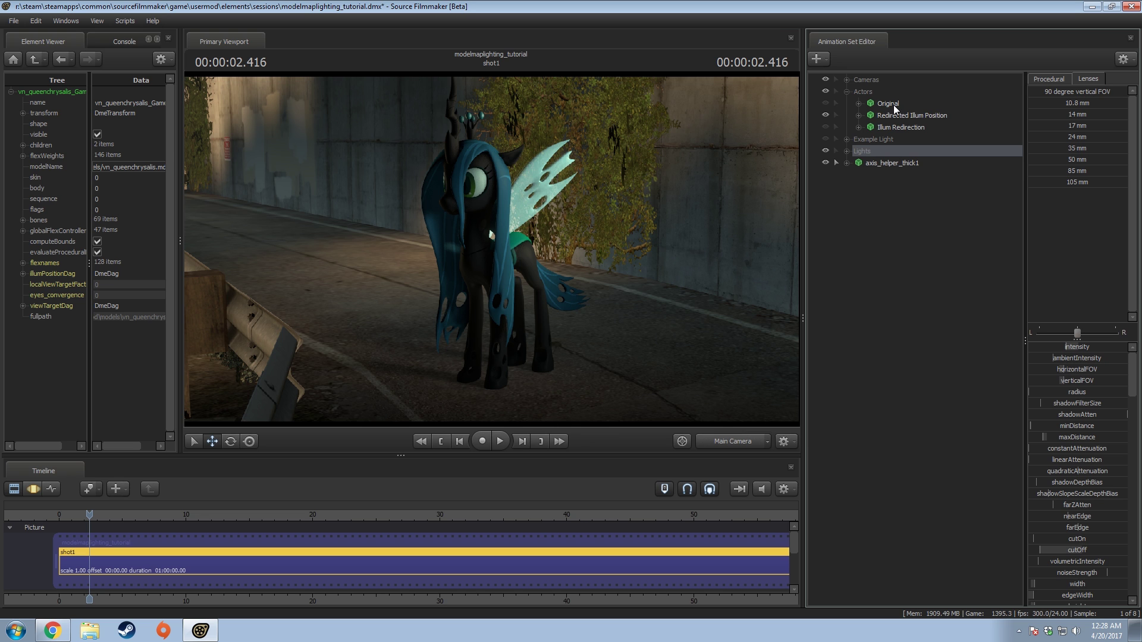
{"action": "left_click", "coordinate": [890, 113], "text": "ctrl"}
{"action": "key", "text": "F3"}
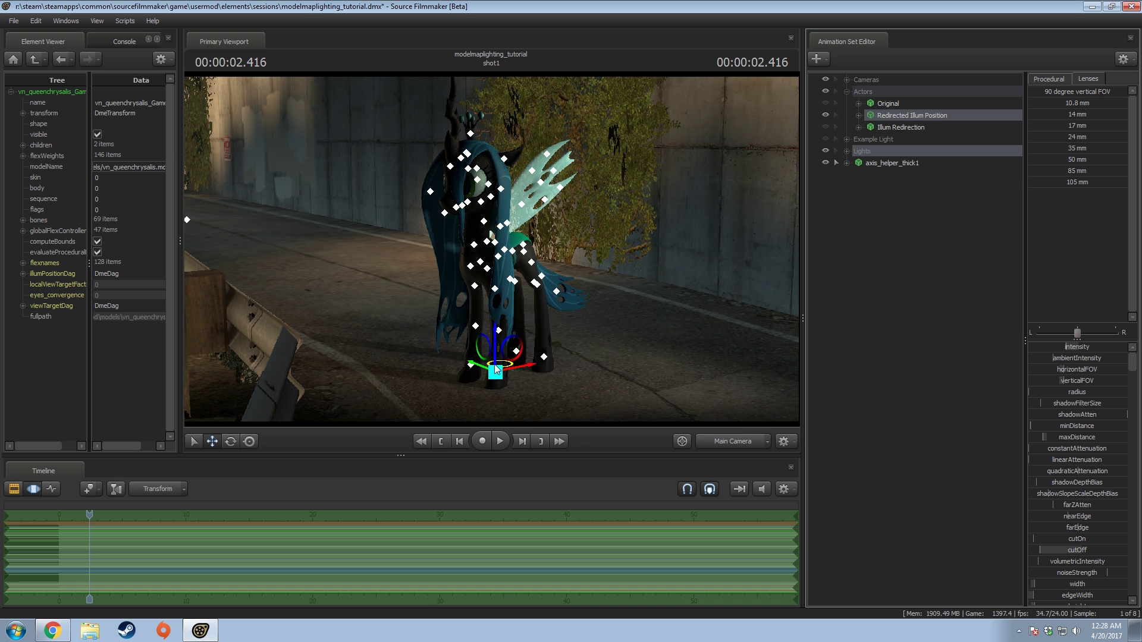
{"action": "mouse_move", "coordinate": [495, 366]}
{"action": "left_mouse_down"}
{"action": "mouse_move", "coordinate": [629, 452]}
{"action": "mouse_move", "coordinate": [518, 392]}
{"action": "mouse_move", "coordinate": [561, 439]}
{"action": "mouse_move", "coordinate": [526, 416]}
{"action": "mouse_move", "coordinate": [597, 450]}
{"action": "mouse_move", "coordinate": [529, 384]}
{"action": "mouse_move", "coordinate": [506, 379]}
{"action": "left_mouse_up"}
{"action": "key", "text": "ctrl+z"}
{"action": "key", "text": "F2"}
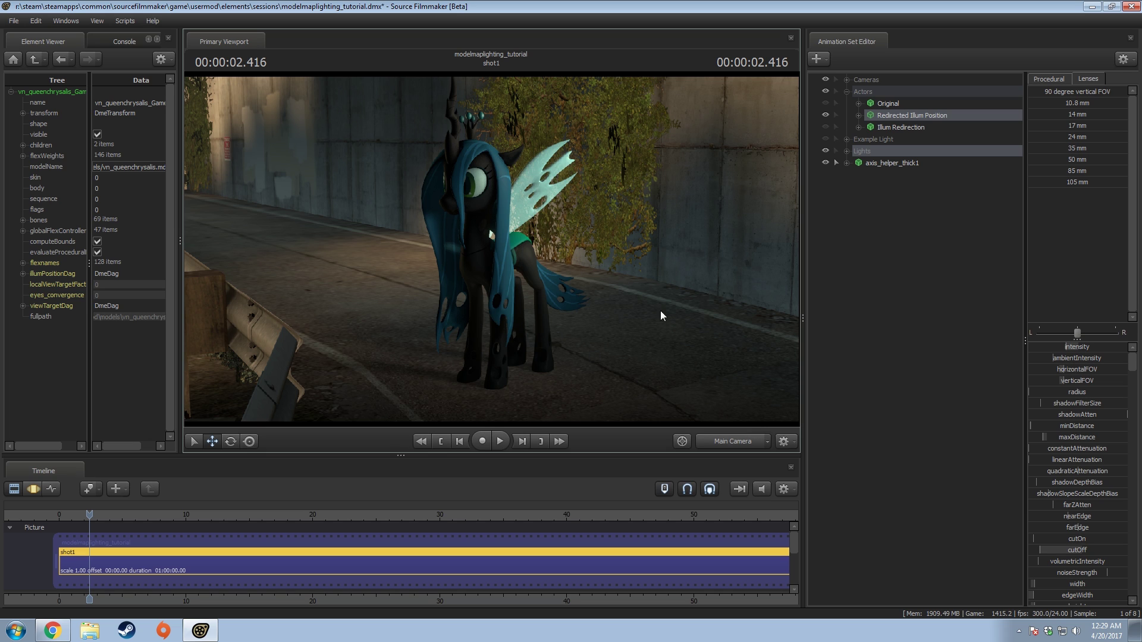
Step: Examine the lit Redirected Illum Position pony and its surroundings from the Work Camera, comparing with the Main Camera view
{"action": "left_click", "coordinate": [516, 300]}
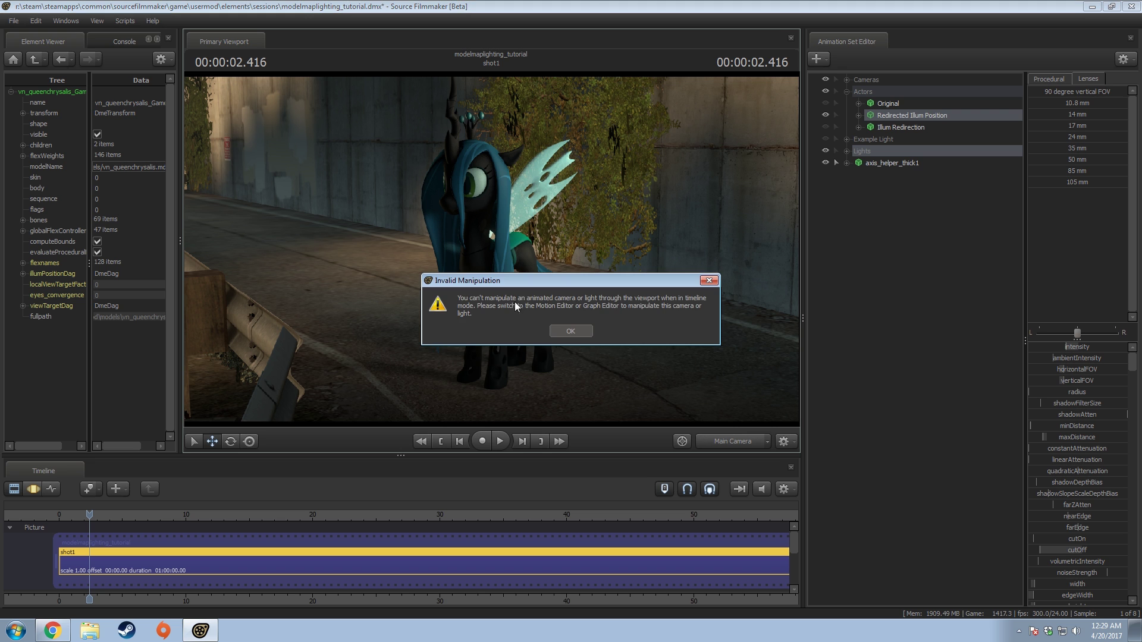
{"action": "left_click", "coordinate": [572, 330]}
{"action": "left_click", "coordinate": [730, 445]}
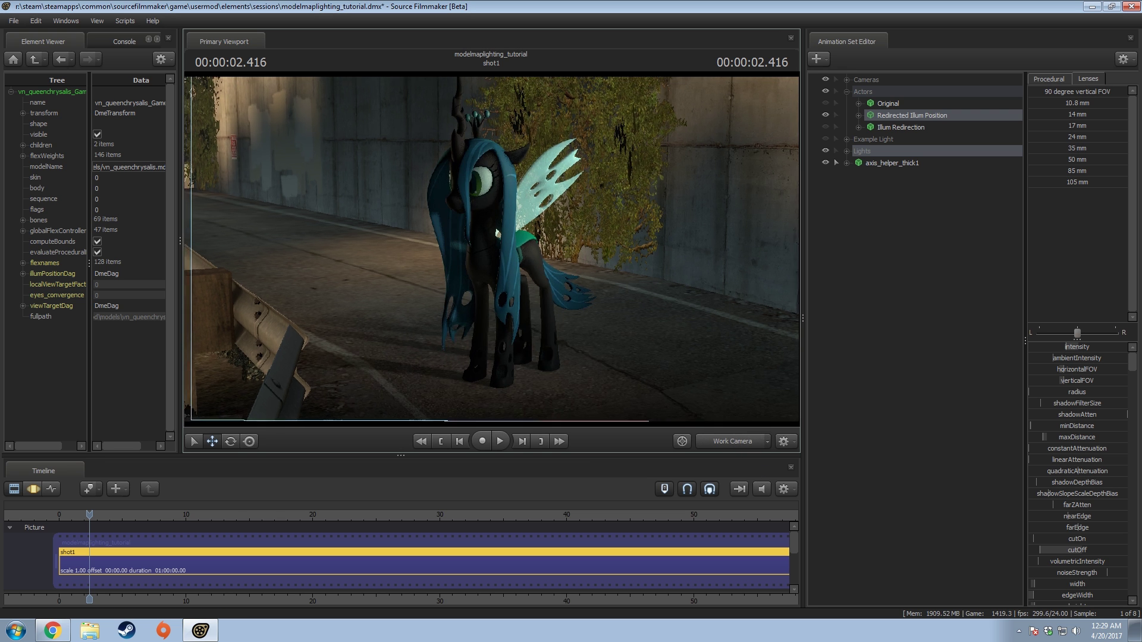
{"action": "mouse_move", "coordinate": [508, 284]}
{"action": "left_mouse_down"}
{"action": "mouse_move", "coordinate": [515, 291]}
{"action": "mouse_move", "coordinate": [509, 284]}
{"action": "left_mouse_up"}
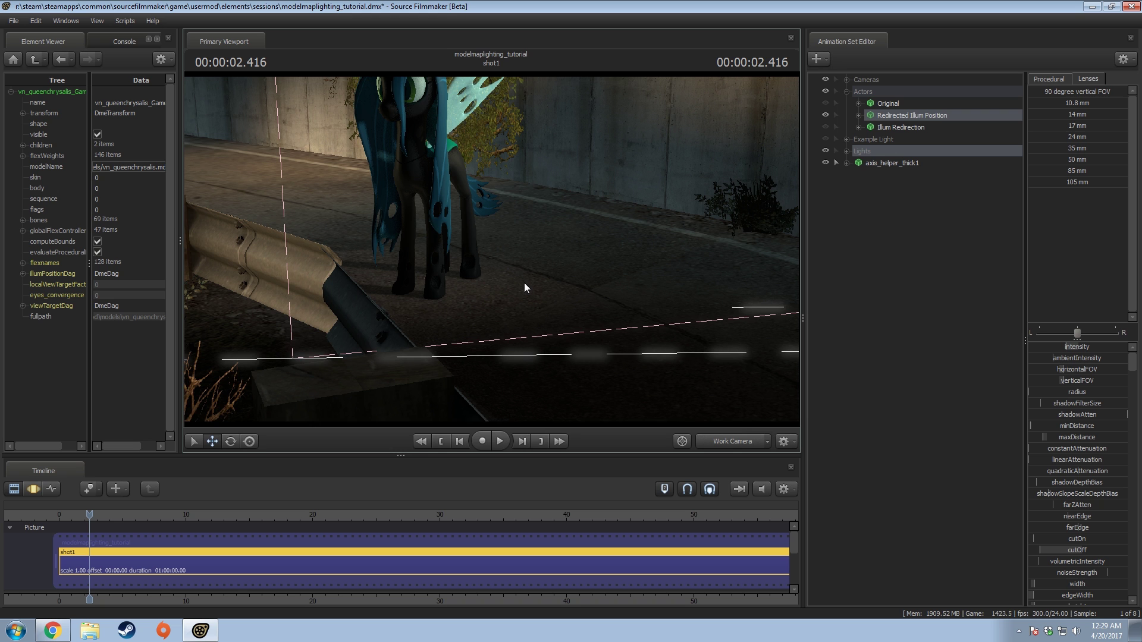
{"action": "left_click_drag", "start_coordinate": [524, 283], "coordinate": [491, 244]}
{"action": "key", "text": "w"}
{"action": "key", "text": "d"}
{"action": "left_click", "coordinate": [750, 450]}
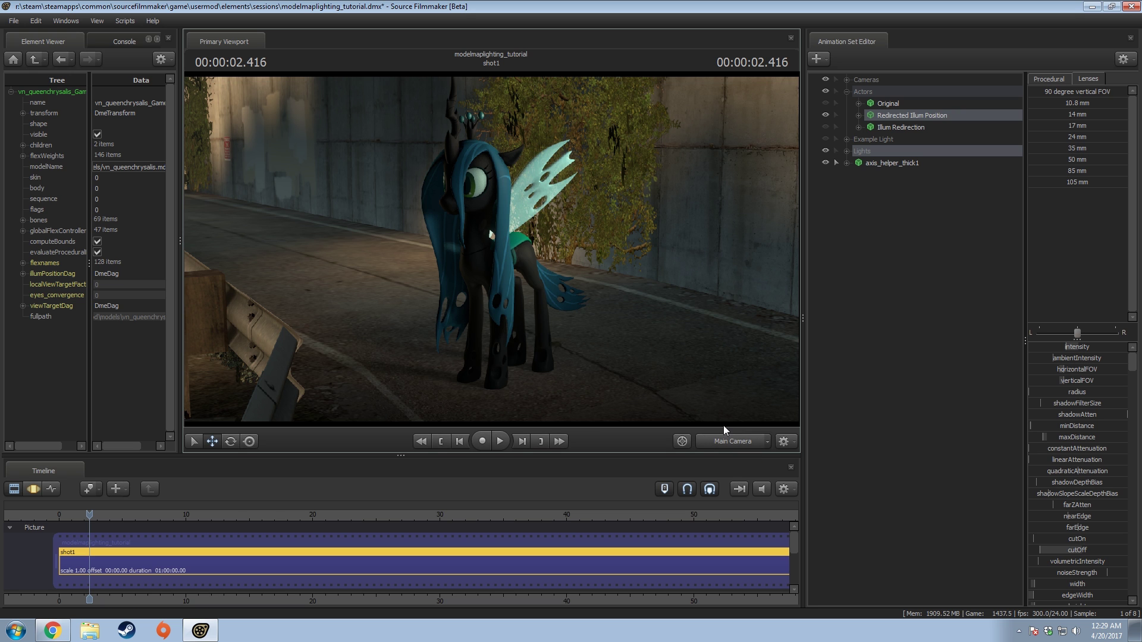
{"action": "left_click", "coordinate": [732, 441]}
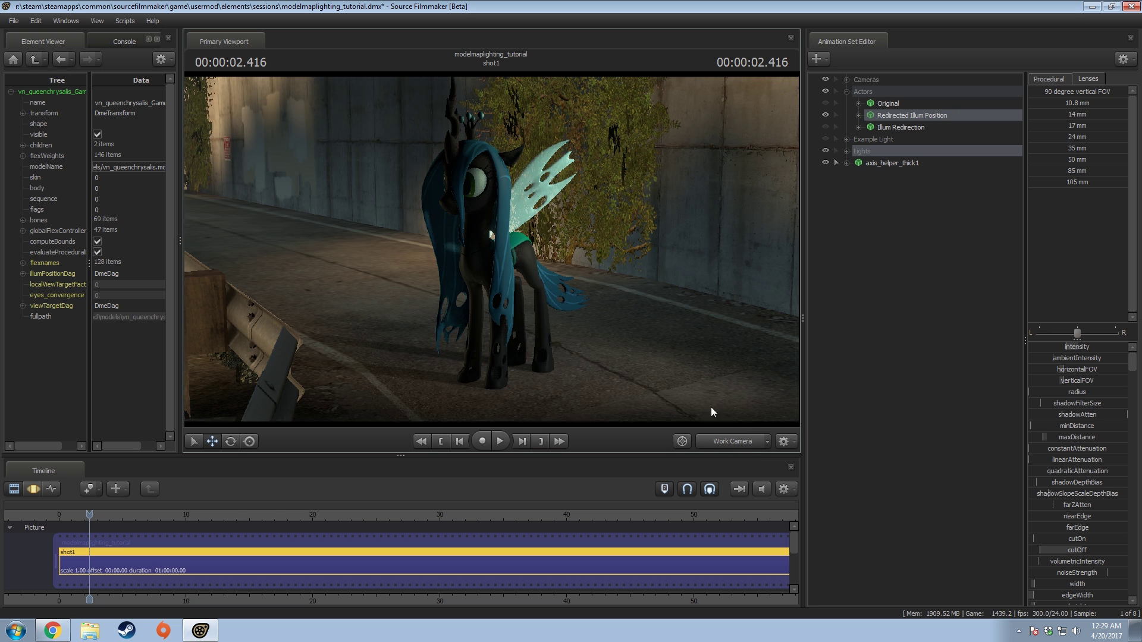
{"action": "left_click", "coordinate": [711, 407]}
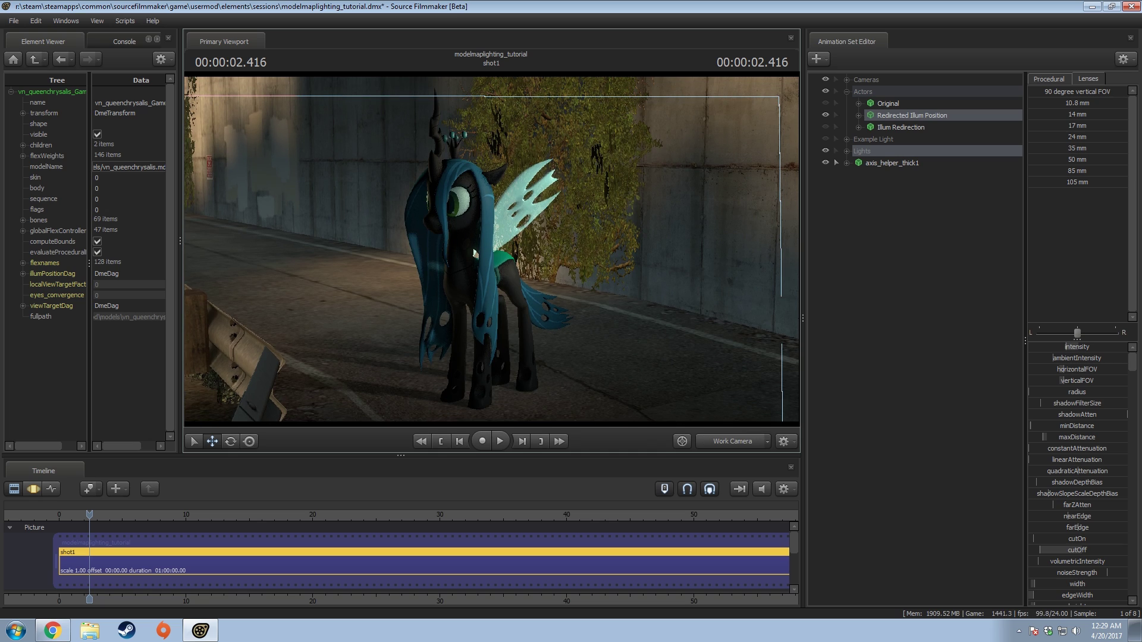